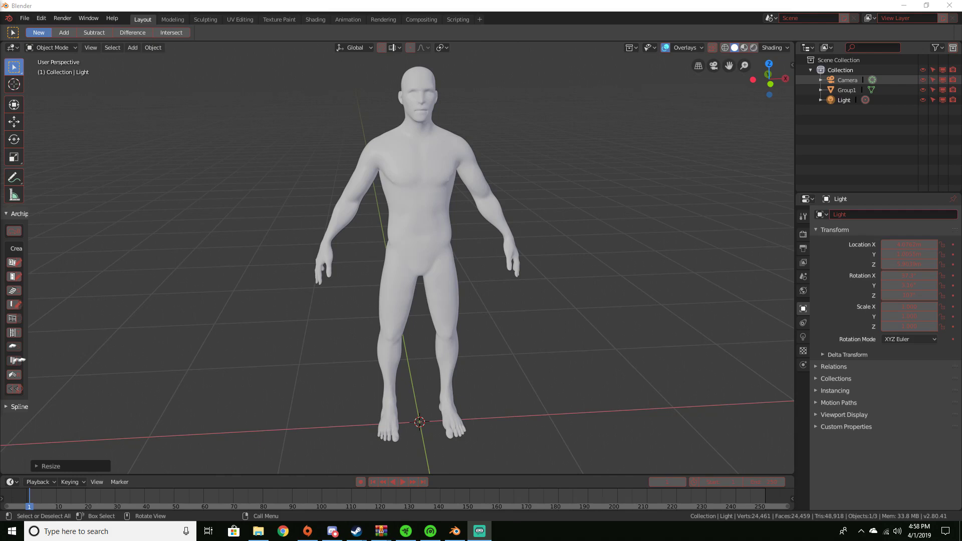
Examine the human base mesh in the viewport from several angles and distances
middle_drag(364, 191, 346, 206)
scroll(385, 218, up, 3)
scroll(435, 185, down, 4)
scroll(346, 205, down, 3)
scroll(410, 219, up, 3)
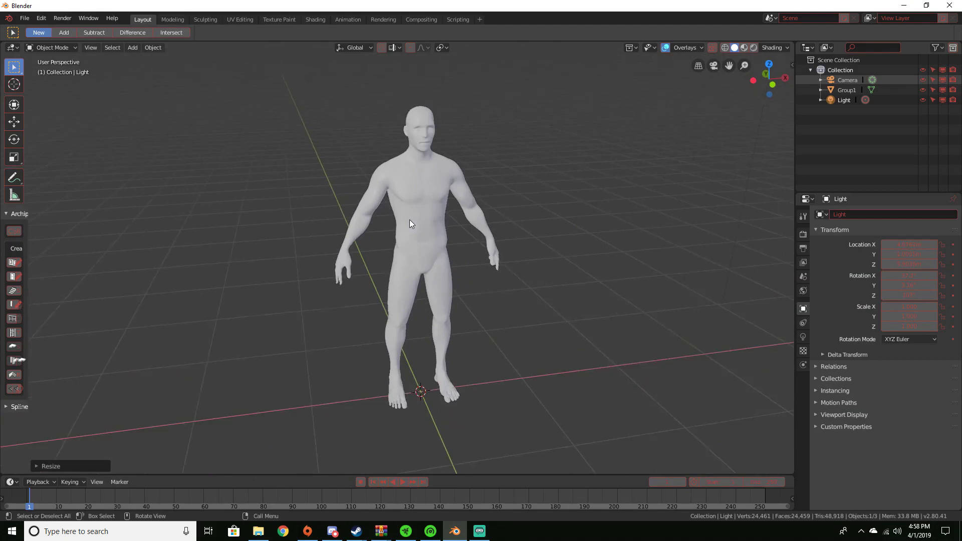
middle_drag(410, 219, 314, 238)
scroll(365, 251, up, 4)
scroll(426, 248, down, 2)
scroll(446, 181, down, 3)
scroll(431, 227, up, 3)
scroll(431, 227, down, 1)
scroll(434, 179, down, 3)
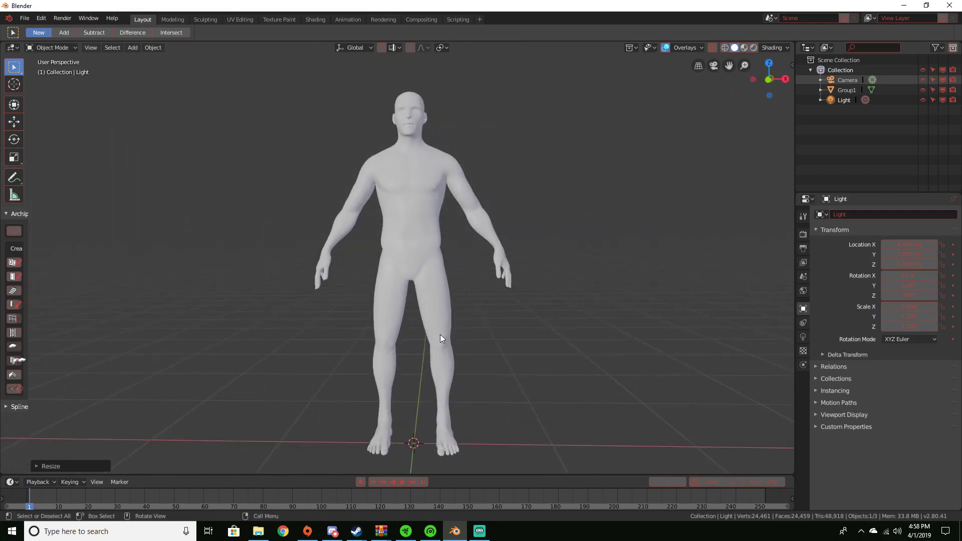
middle_drag(457, 343, 497, 346)
scroll(498, 345, up, 3)
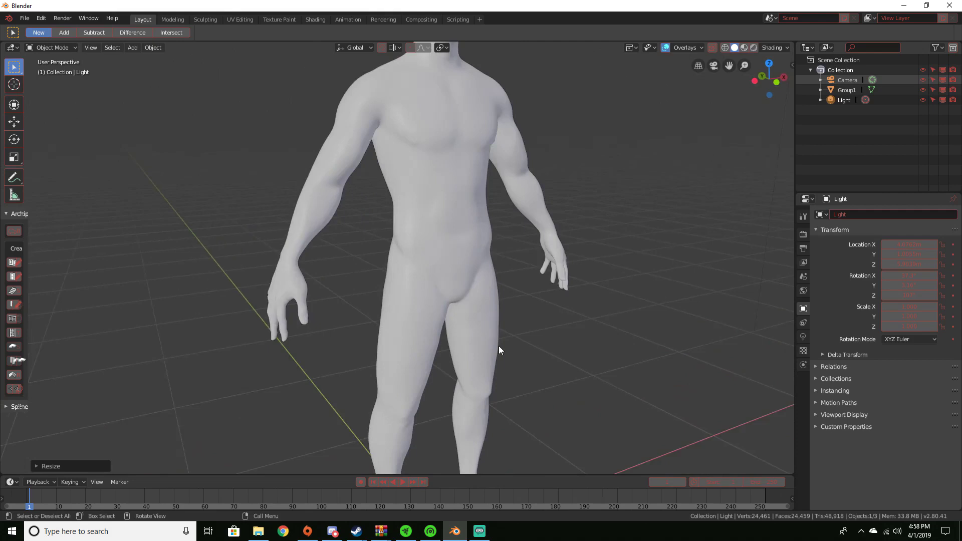
scroll(509, 343, down, 3)
middle_drag(498, 308, 511, 287)
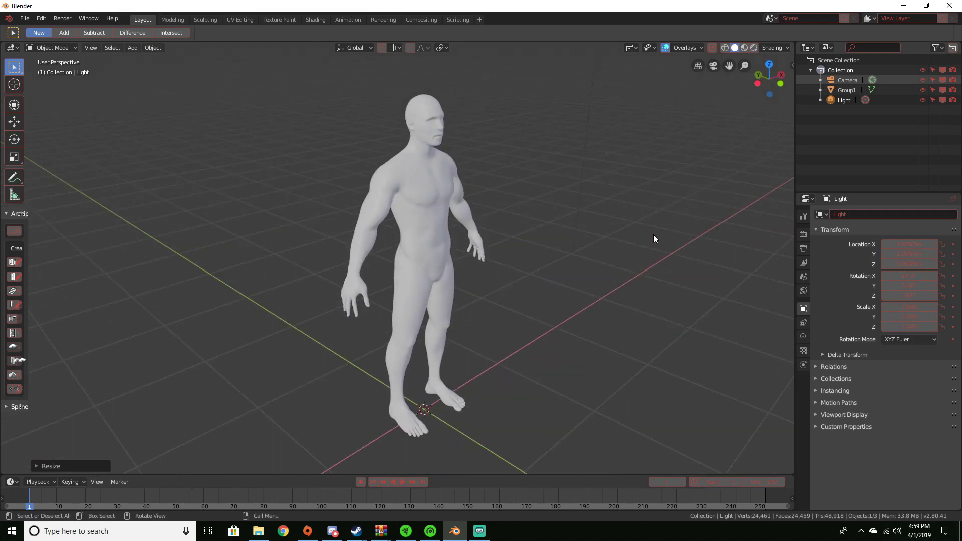
middle_drag(653, 235, 615, 226)
scroll(591, 246, up, 3)
scroll(615, 226, down, 3)
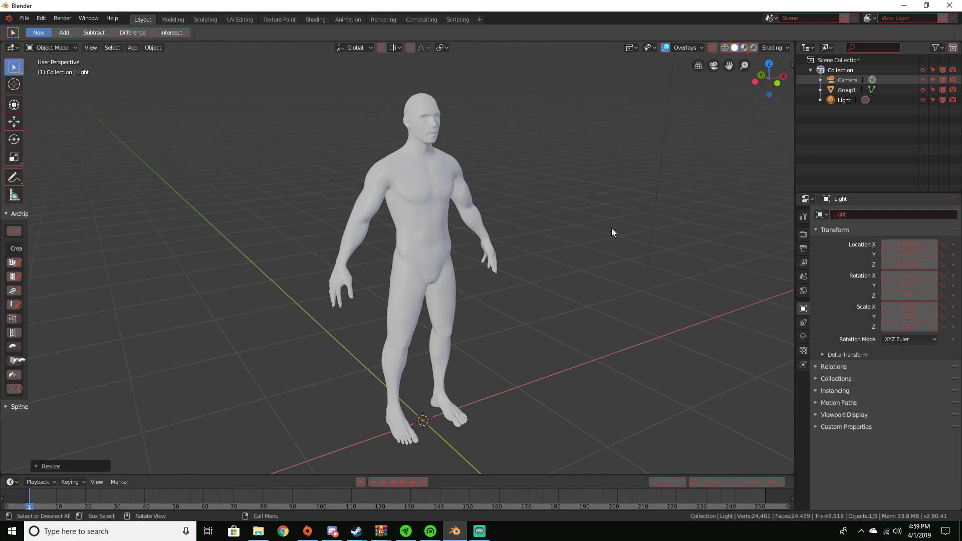
scroll(582, 180, up, 3)
middle_drag(577, 184, 490, 161)
scroll(544, 186, down, 2)
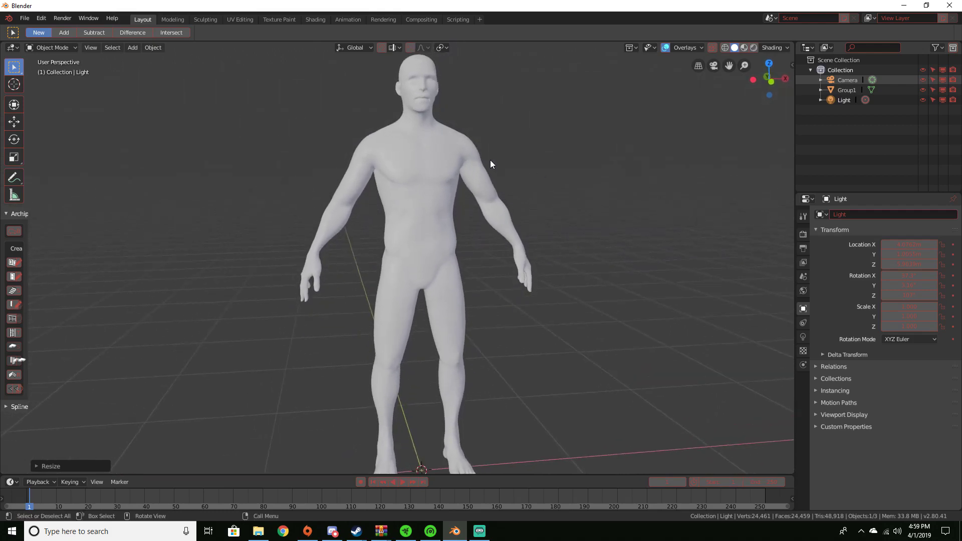
Select the human body mesh and inspect its arms, hands and spread fingers from both sides
click(425, 175)
mouse_move(469, 174)
middle_down()
mouse_move(509, 194)
mouse_move(467, 178)
middle_up()
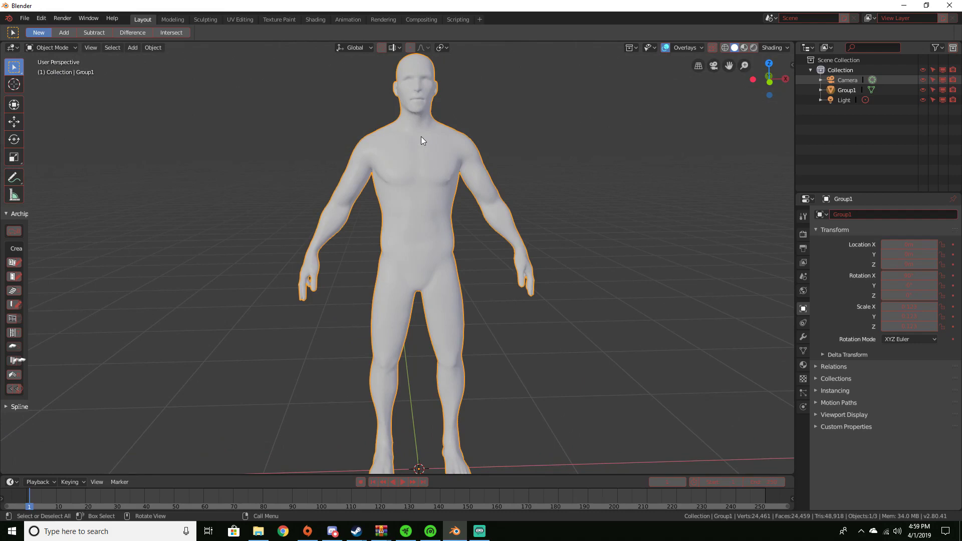
middle_drag(531, 272, 519, 257)
scroll(501, 258, up, 4)
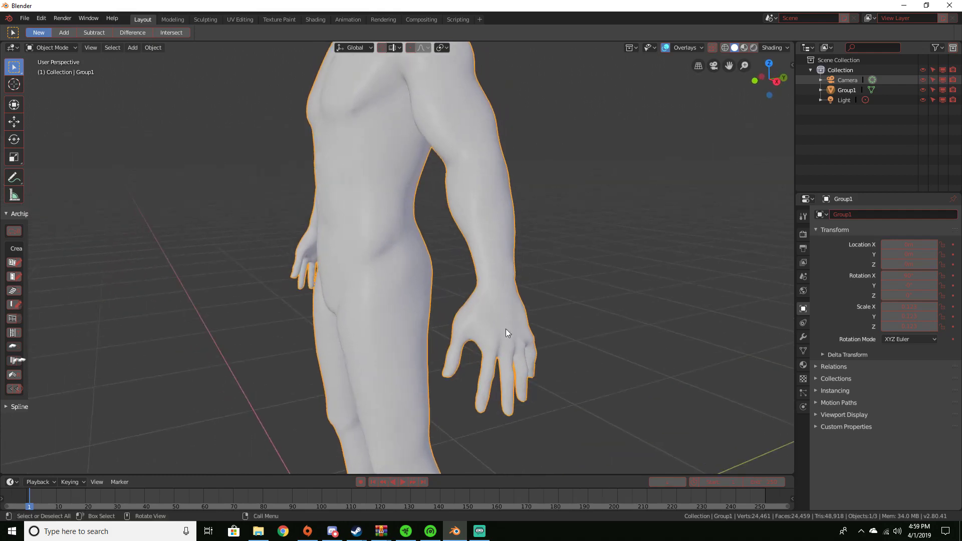
middle_drag(510, 298, 574, 307)
middle_drag(474, 242, 389, 236)
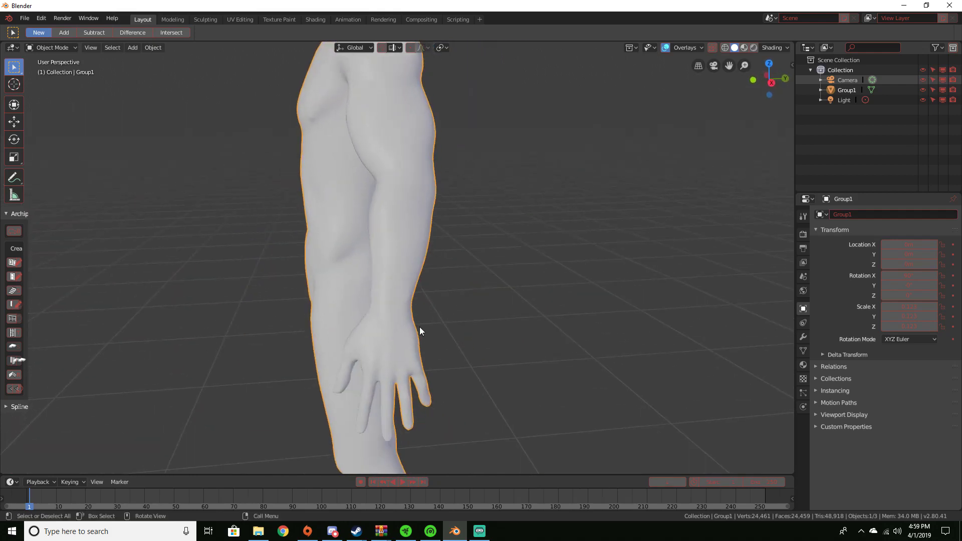
middle_drag(420, 327, 310, 223)
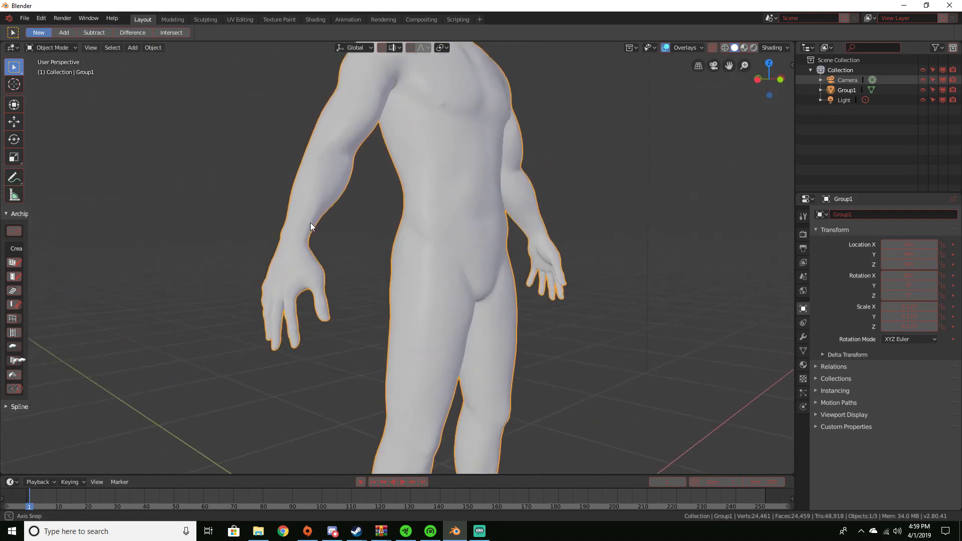
middle_drag(308, 285, 266, 291)
middle_drag(410, 265, 419, 191)
Check the selected figure's full-body pose, close up and from a distance
scroll(455, 246, down, 4)
scroll(521, 217, up, 2)
scroll(563, 197, up, 3)
scroll(550, 199, down, 3)
scroll(494, 239, up, 3)
scroll(571, 231, down, 3)
scroll(443, 192, up, 3)
scroll(443, 191, down, 3)
middle_drag(493, 200, 459, 211)
scroll(448, 200, up, 3)
scroll(503, 174, down, 3)
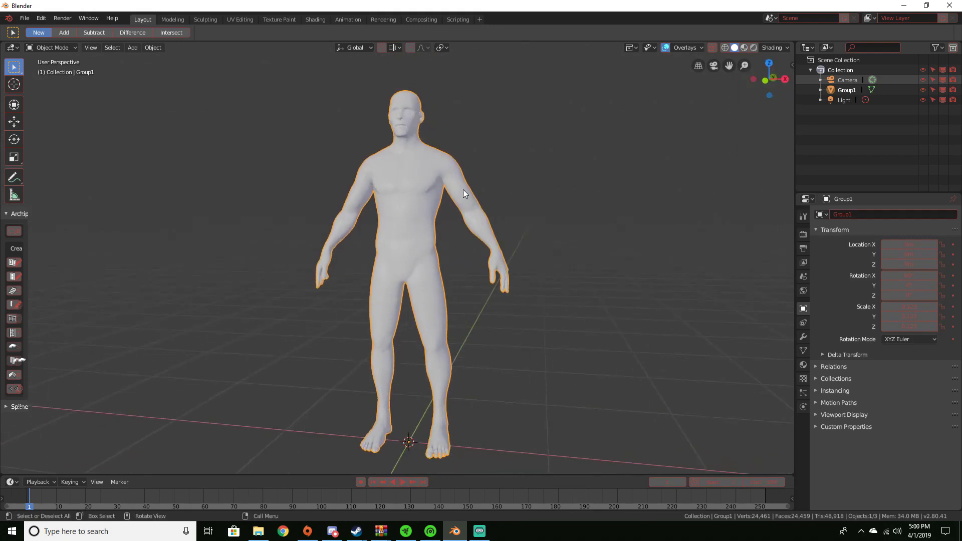
middle_drag(477, 192, 529, 209)
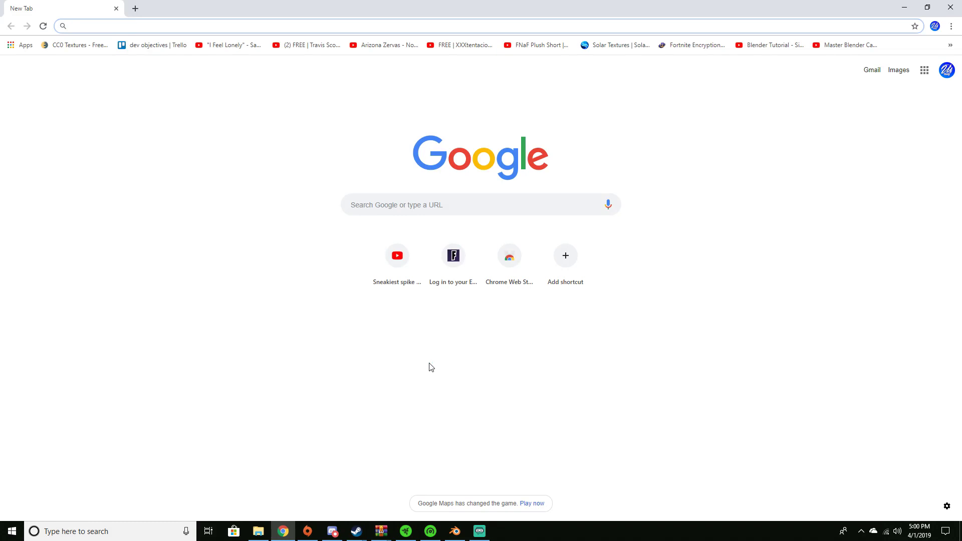
Switch to Chrome, open the Mixamo website and view the loaded character preview from the front
text(mixamo.com/#/)
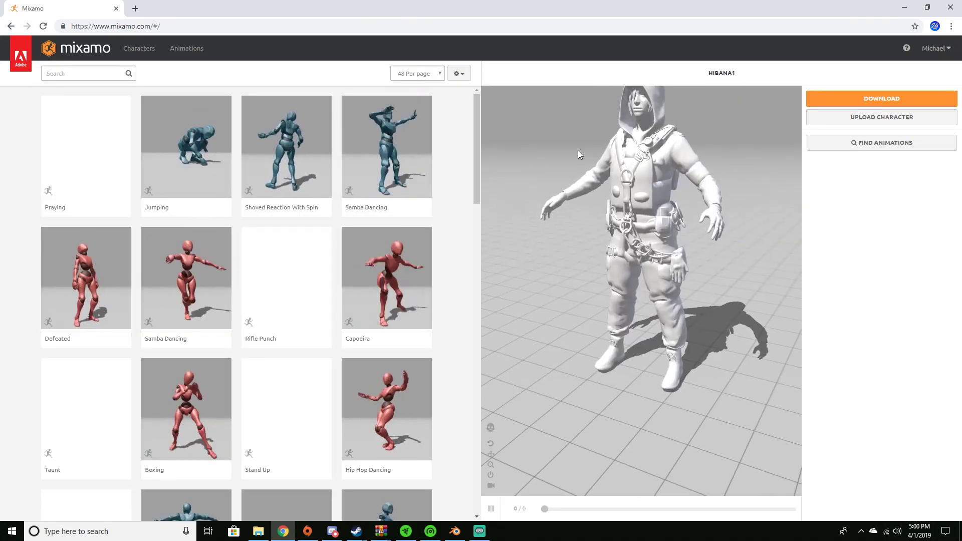
right_drag(578, 150, 593, 174)
drag(650, 183, 483, 180)
drag(653, 258, 554, 244)
drag(614, 235, 587, 236)
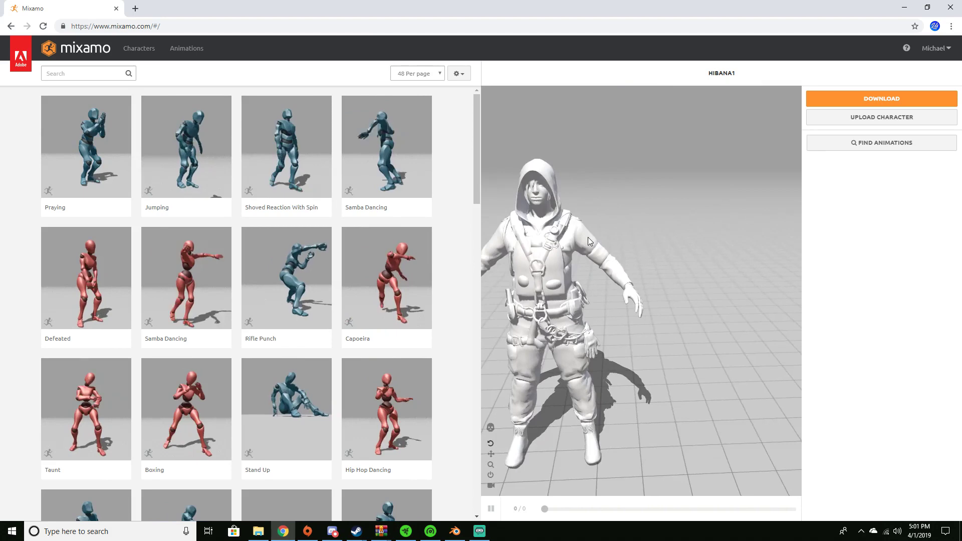
scroll(587, 242, down, 2)
Browse Mixamo's character library and load the Erika Archer With Bow/Arrow character
click(140, 48)
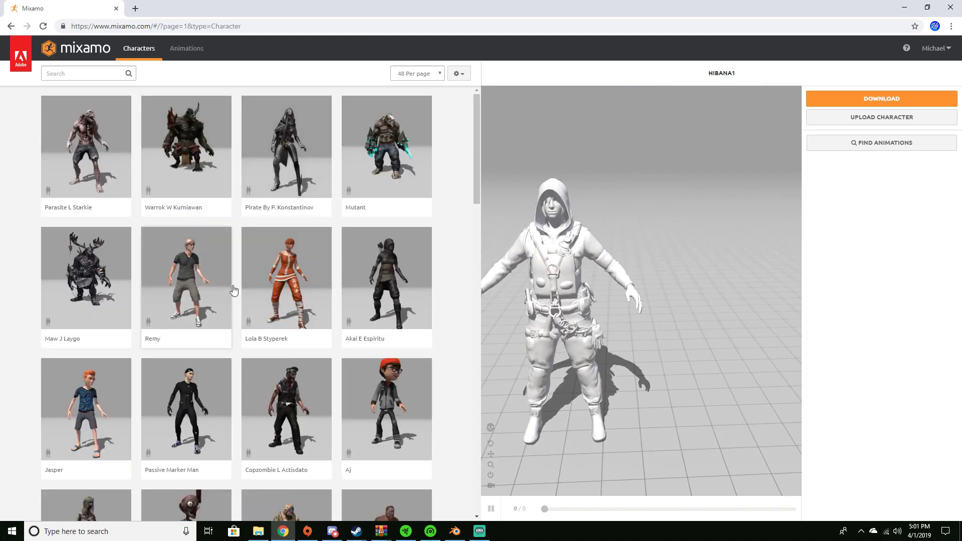
scroll(250, 281, down, 8)
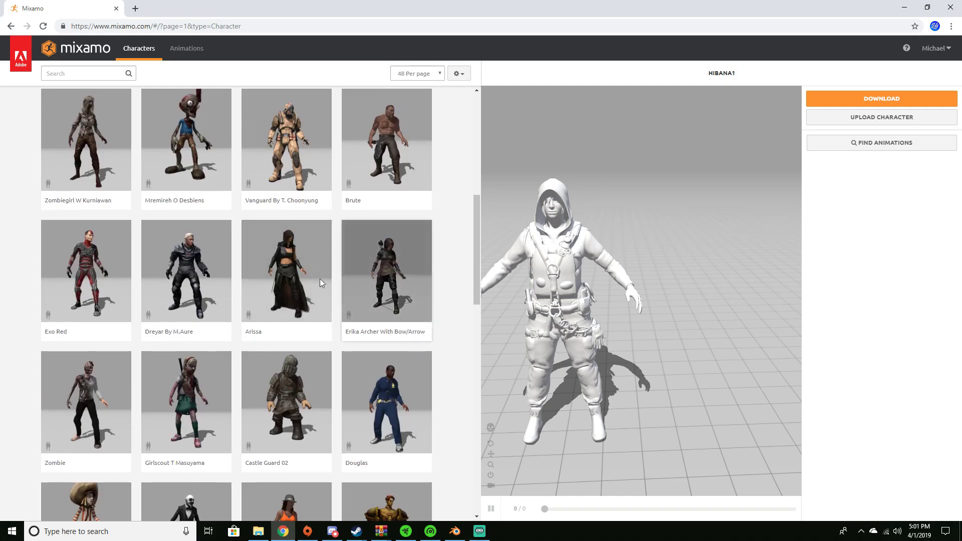
click(380, 275)
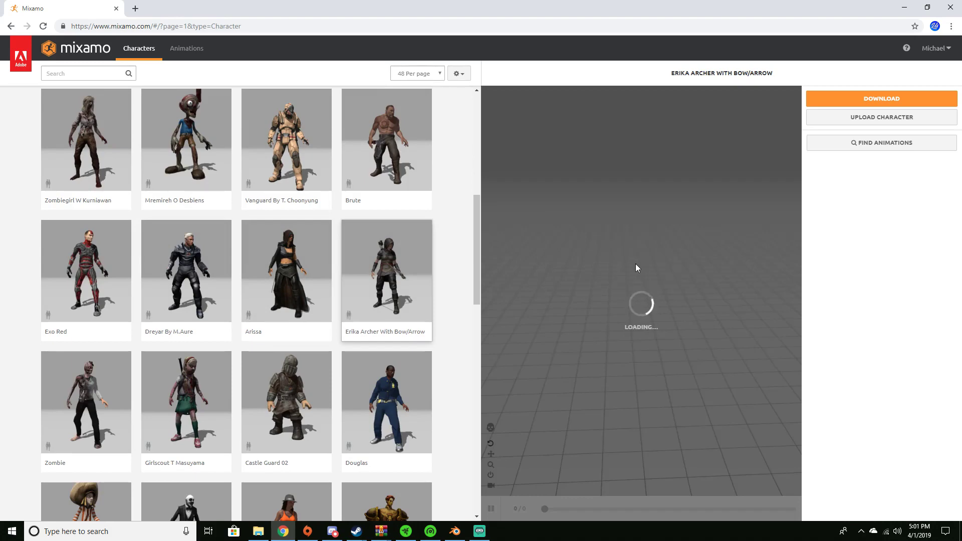
scroll(343, 254, up, 4)
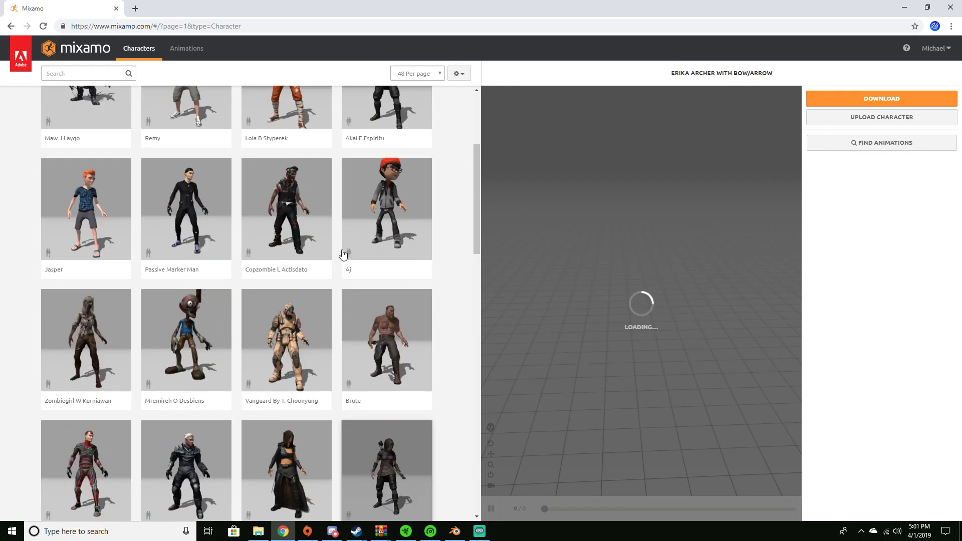
scroll(296, 165, up, 2)
Look through the animation library and view the archer character from different angles
click(187, 48)
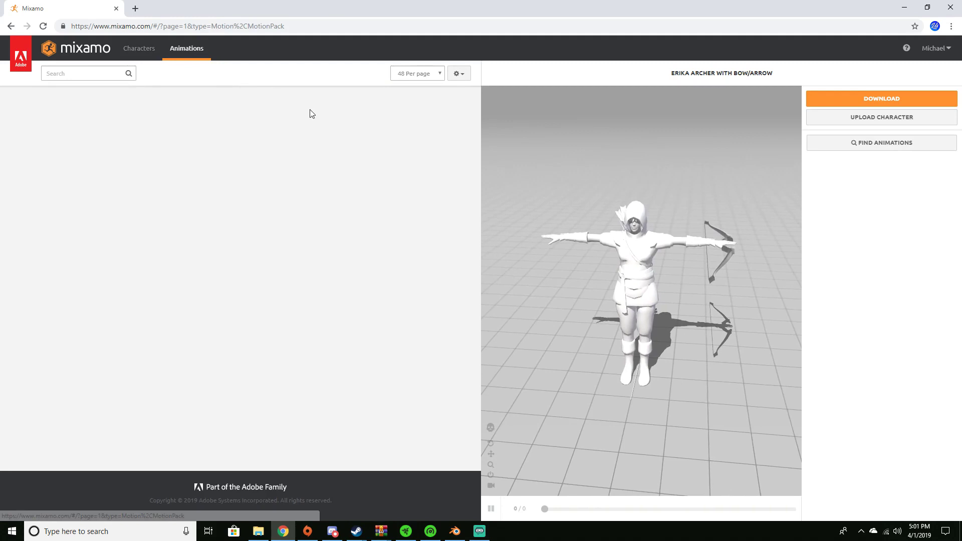
drag(734, 213, 694, 216)
right_drag(694, 215, 606, 183)
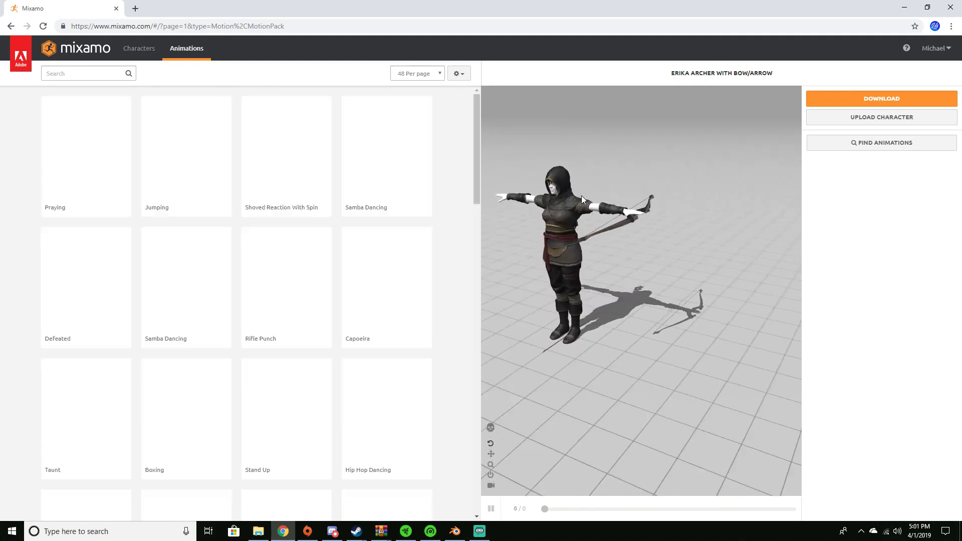
drag(581, 196, 639, 199)
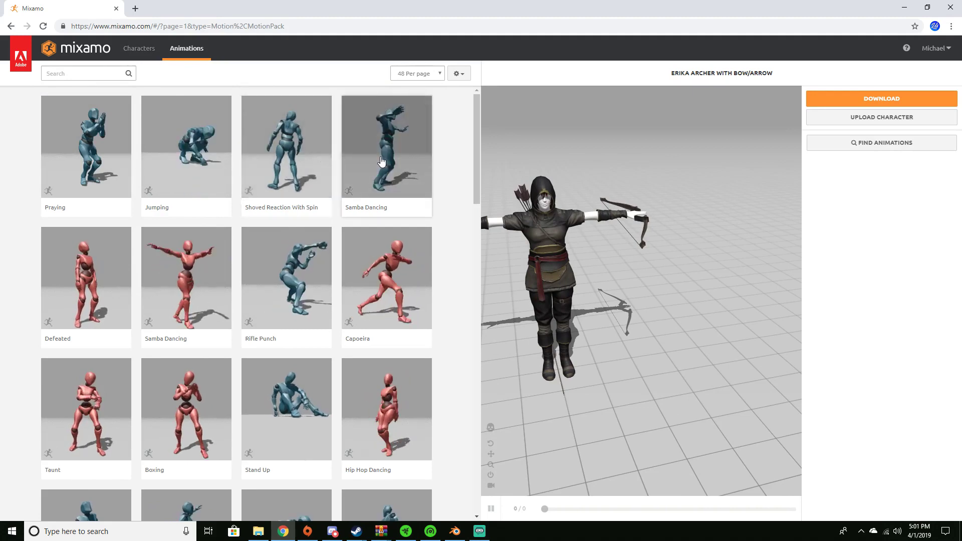
scroll(381, 161, down, 3)
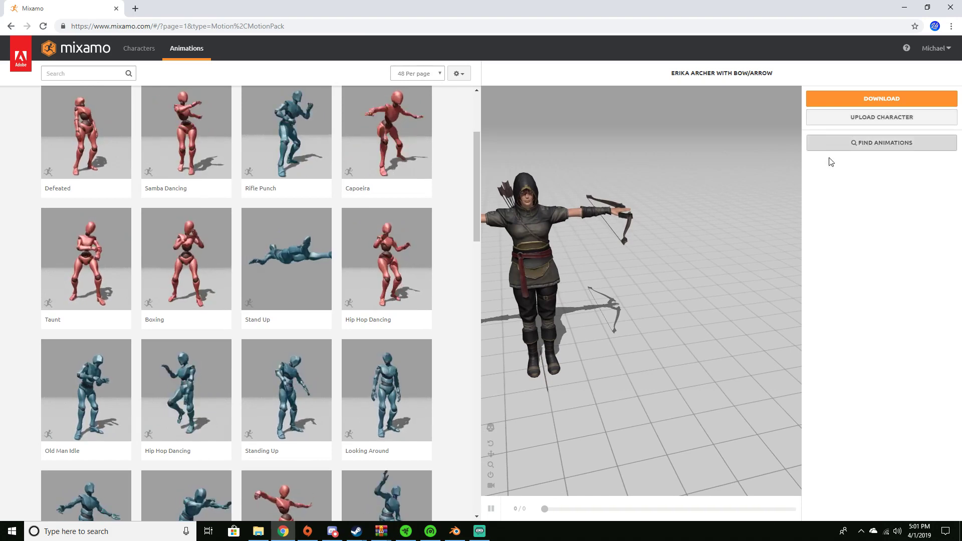
drag(594, 149, 675, 193)
Start a character upload and open the file browser for choosing the character file
click(851, 118)
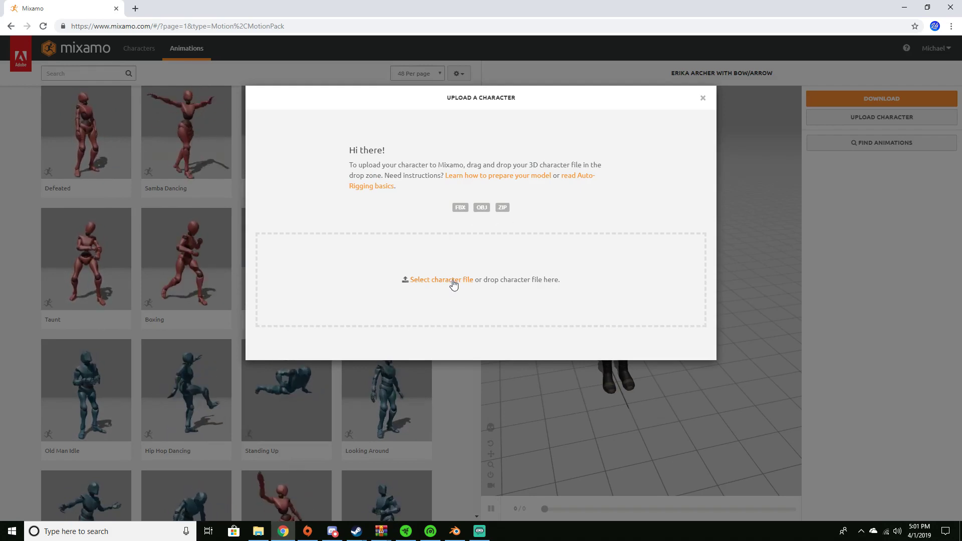
click(461, 197)
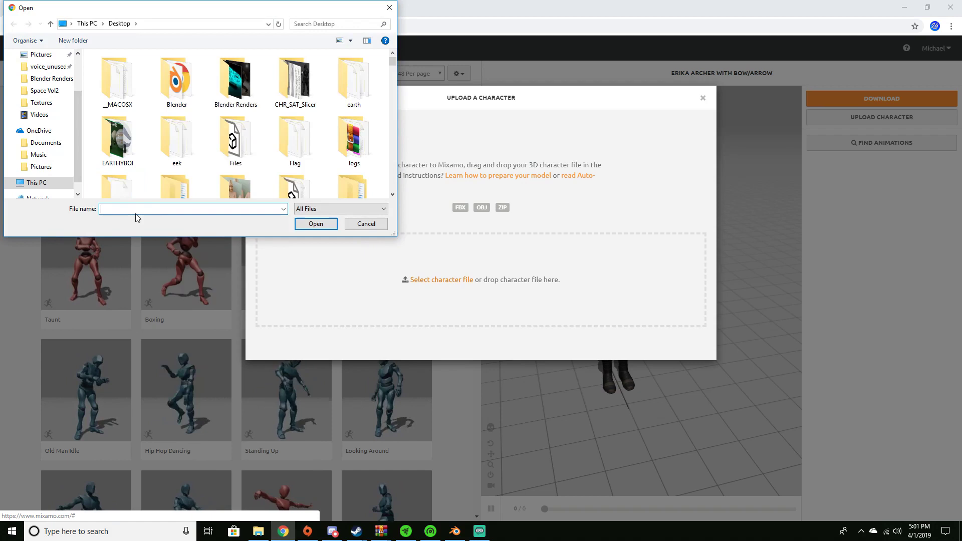
text(huma)
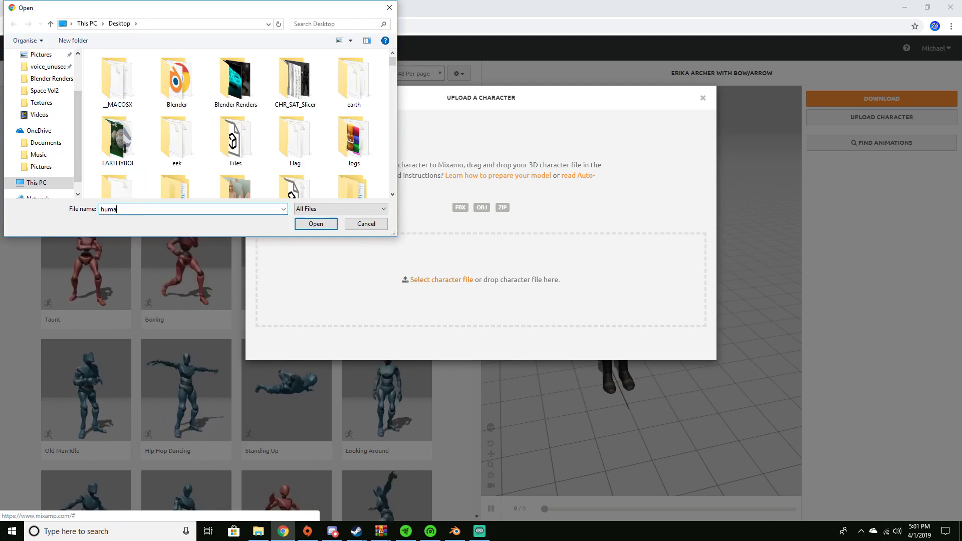
key(BackSpace)
key(BackSpace)
key(BackSpace)
key(BackSpace)
text(base)
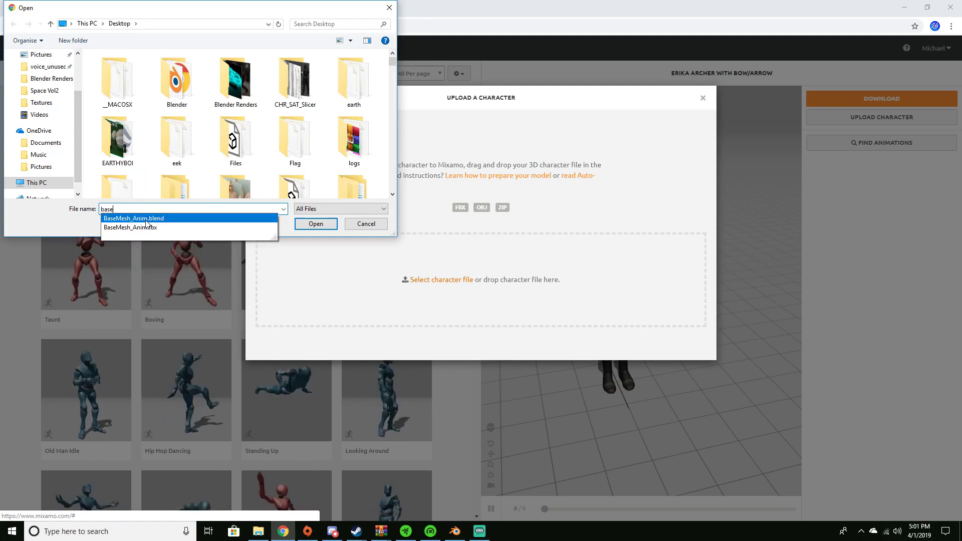
drag(185, 208, 97, 190)
key(BackSpace)
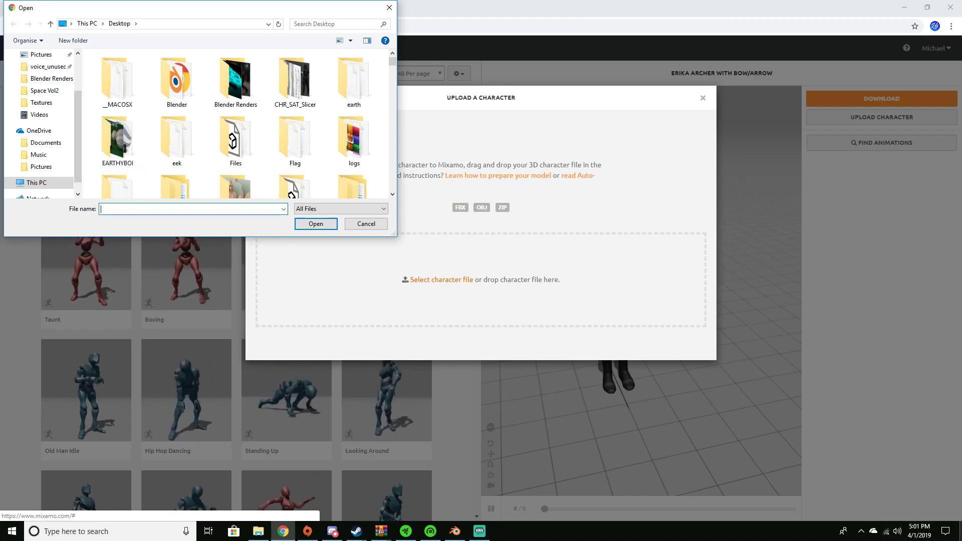
Check the mesh's file name on the desktop and upload FinalBaseMesh.obj as the character
key(super+d)
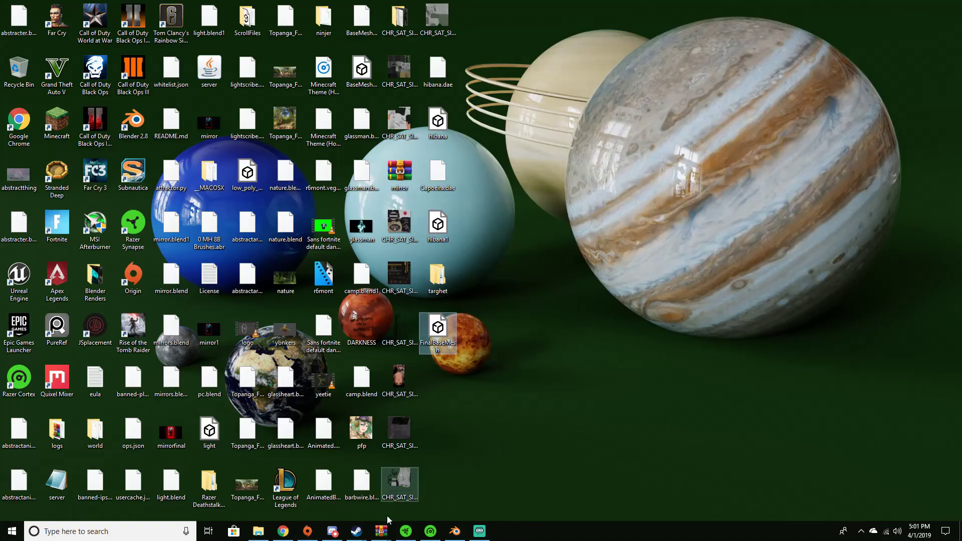
click(283, 530)
text(fina)
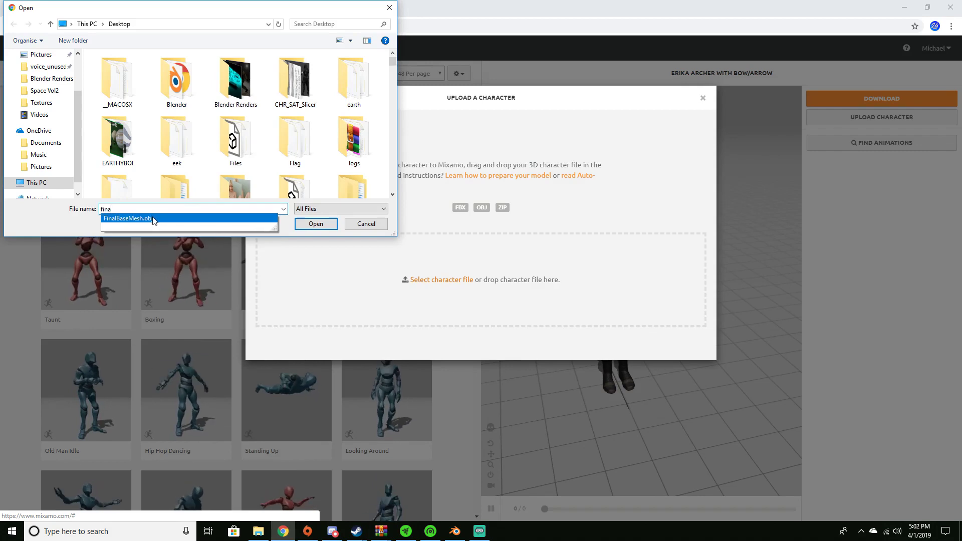
click(153, 218)
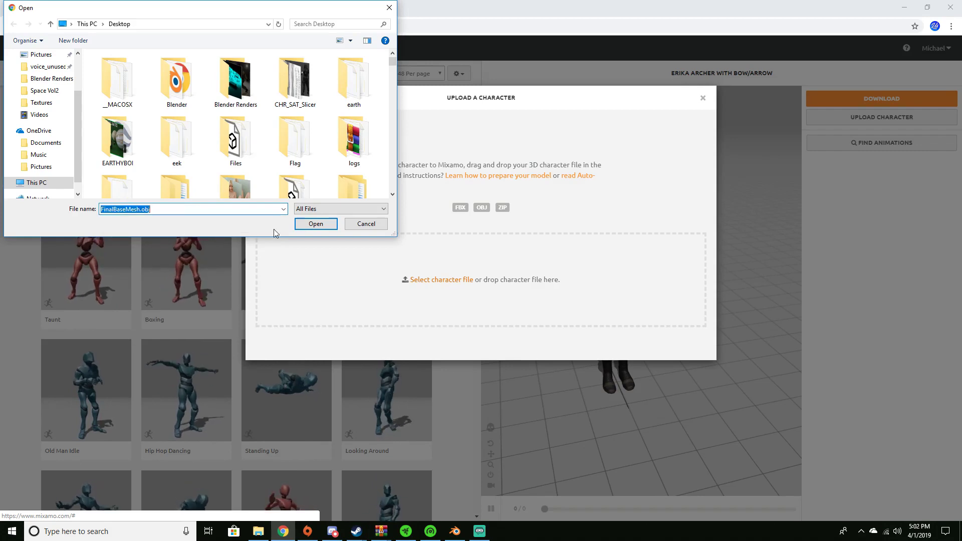
click(316, 223)
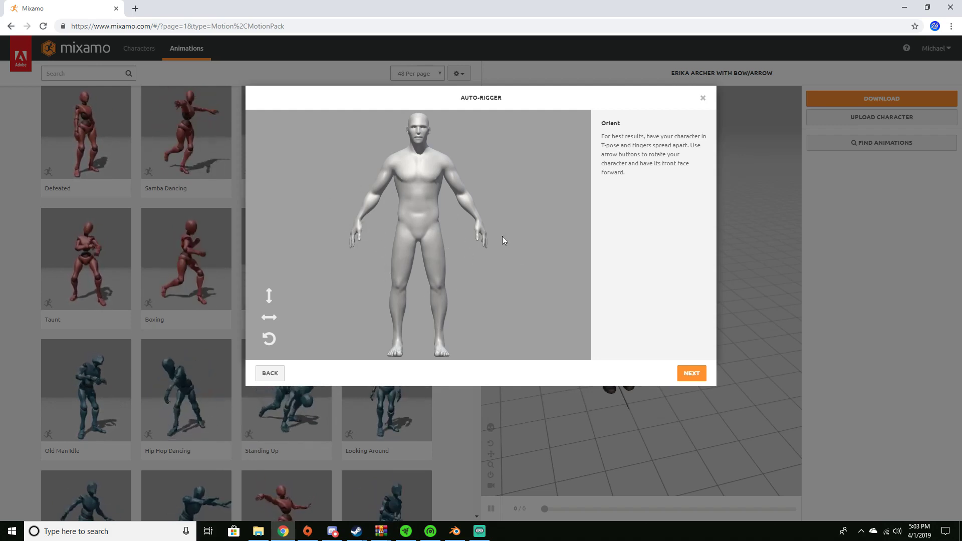
Accept the character's orientation, place the chin, wrist, elbow, knee and groin markers with symmetry on, and start the auto-rigging
click(687, 373)
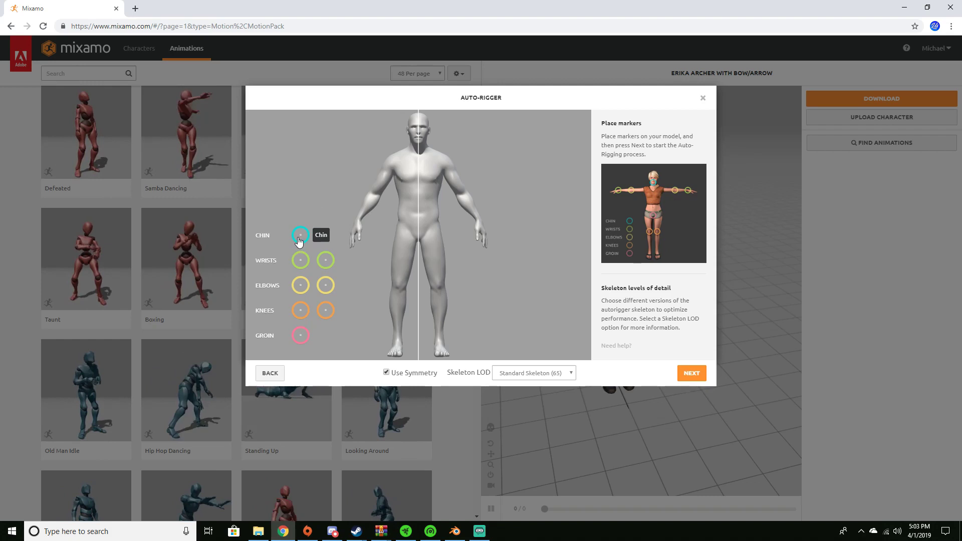
mouse_move(300, 236)
mouse_down()
mouse_move(370, 200)
mouse_move(420, 146)
mouse_up()
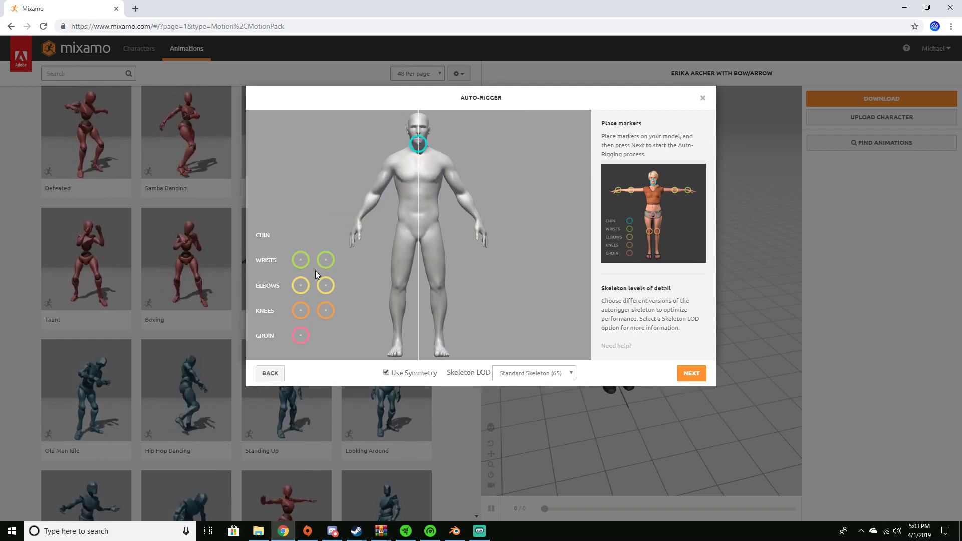
drag(300, 271, 358, 224)
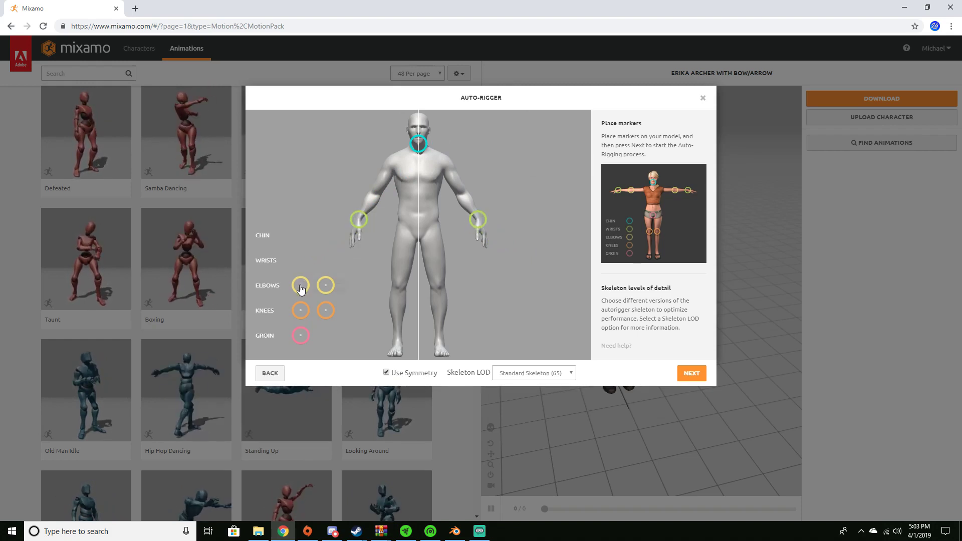
drag(301, 289, 375, 199)
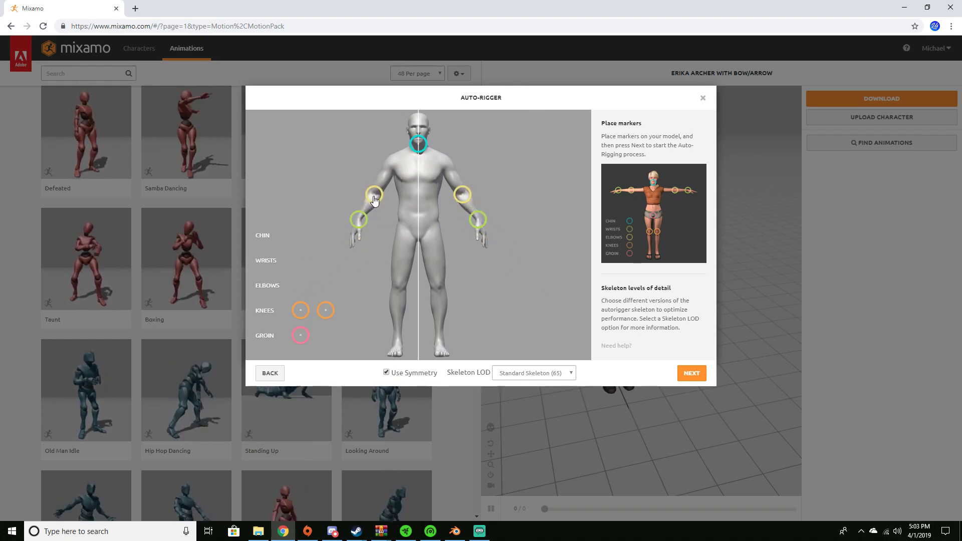
drag(303, 300, 398, 293)
mouse_move(300, 335)
mouse_down()
mouse_move(333, 278)
mouse_move(421, 244)
mouse_up()
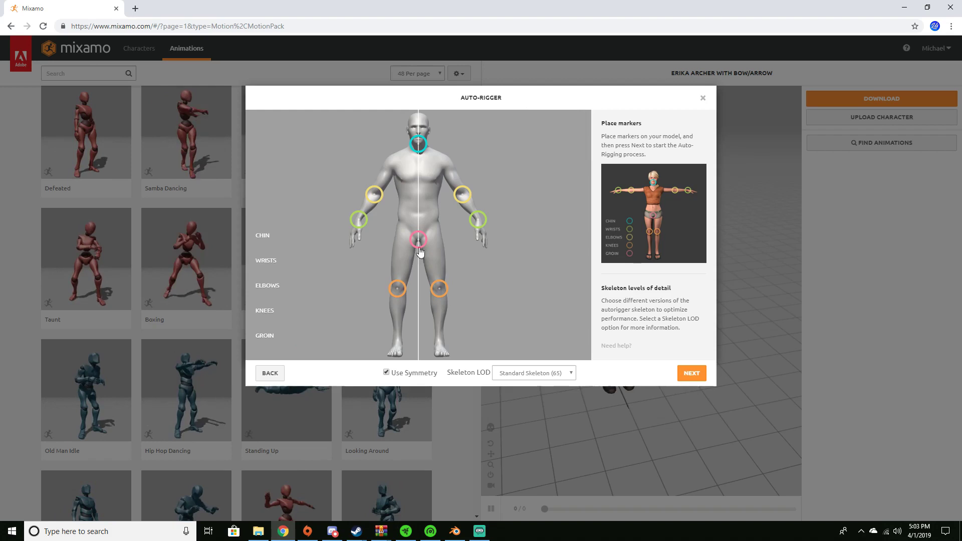
click(691, 379)
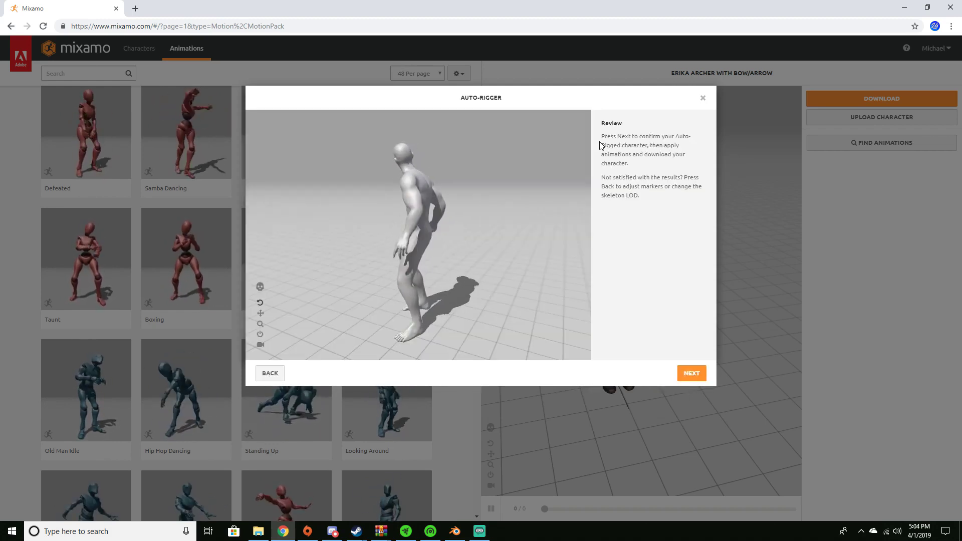
Inspect the auto-rigged body from several sides in the review preview and accept the rig
drag(428, 206, 527, 191)
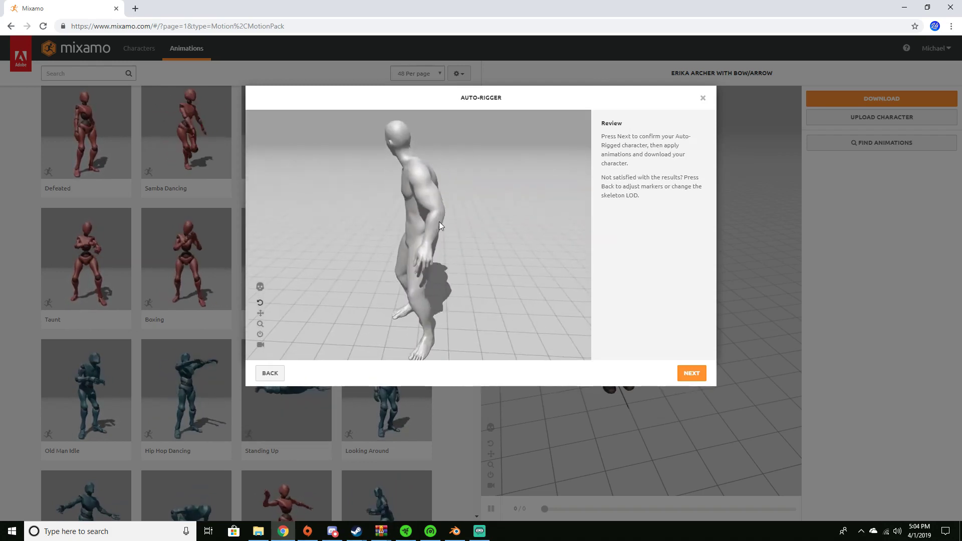
drag(439, 226, 416, 266)
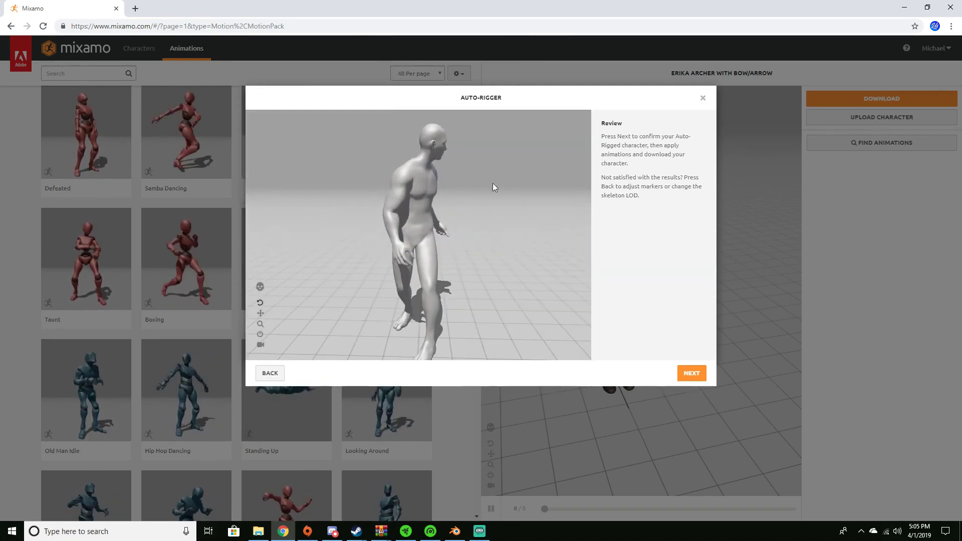
click(691, 373)
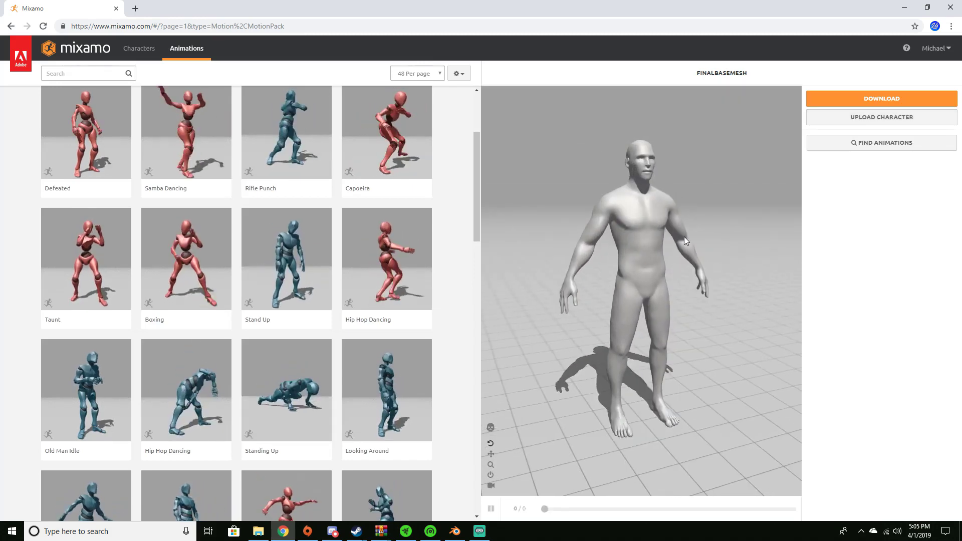
Download the rigged character in FBX(.fbx) format with Original Pose(.fbx), and show the downloaded file in its folder
drag(635, 203, 675, 233)
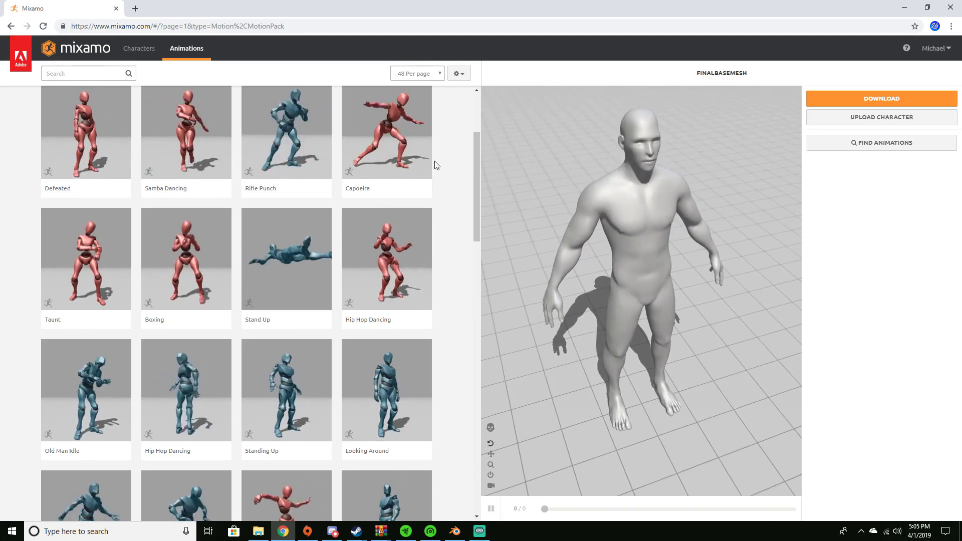
scroll(431, 190, up, 3)
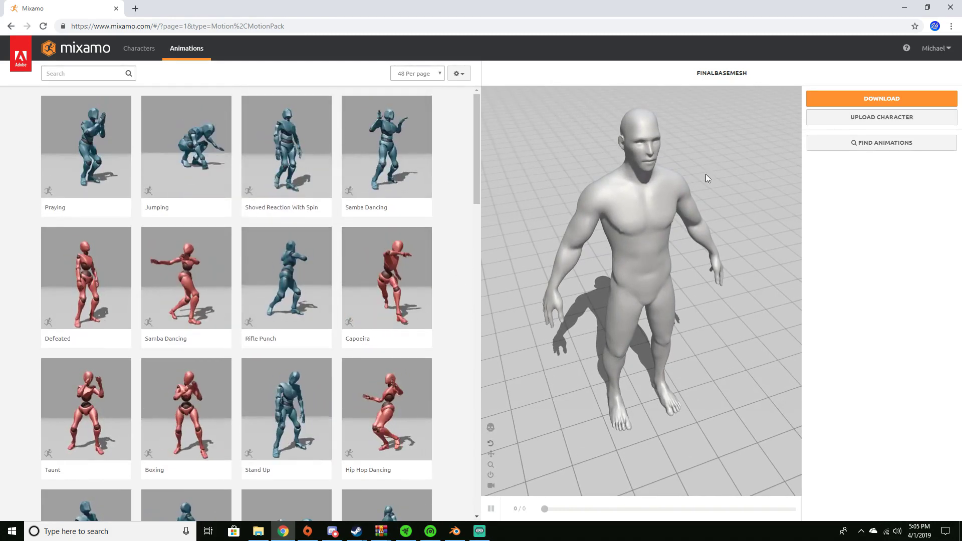
drag(705, 173, 684, 279)
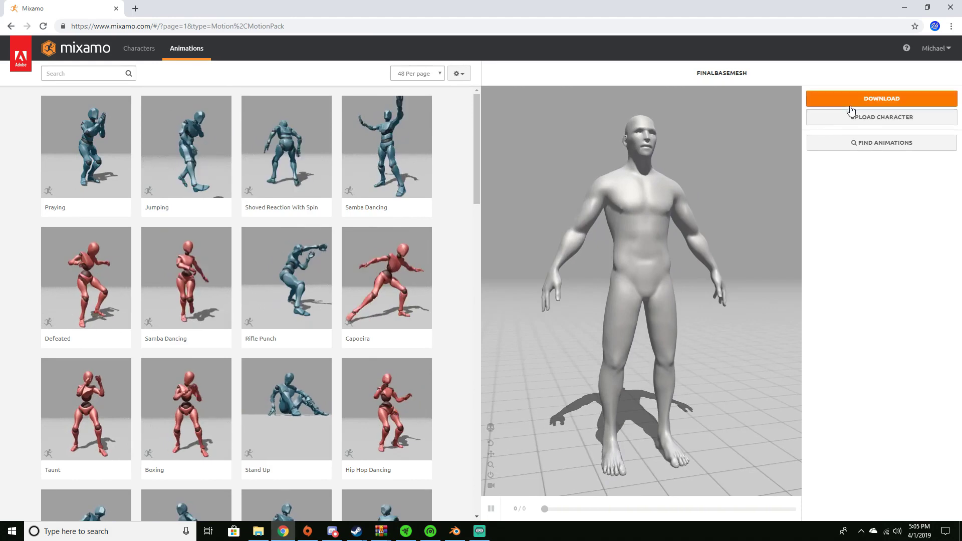
click(852, 100)
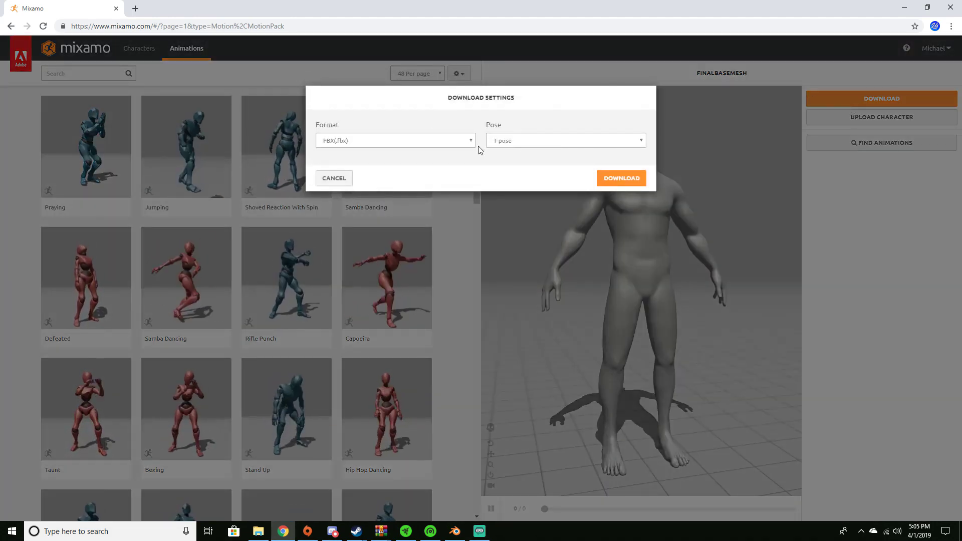
click(507, 141)
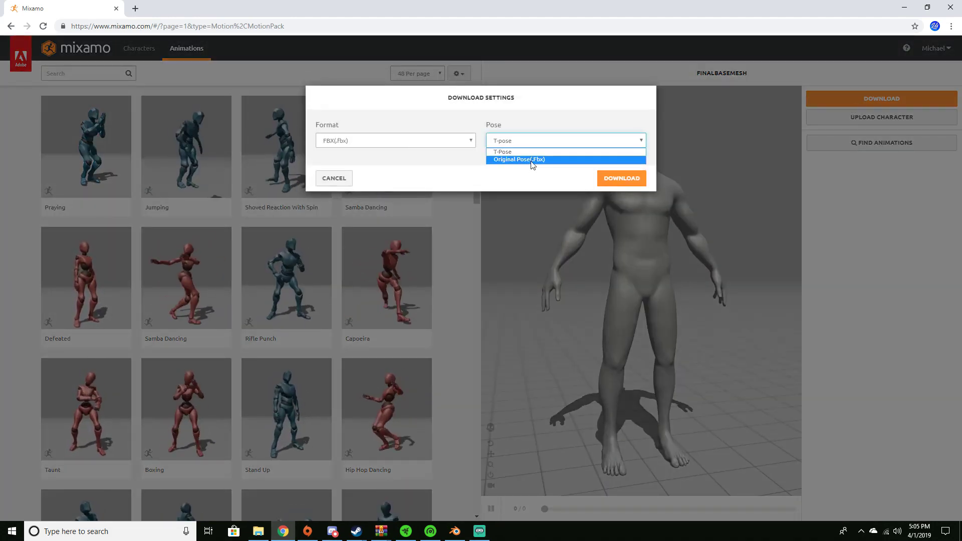
click(532, 160)
click(342, 140)
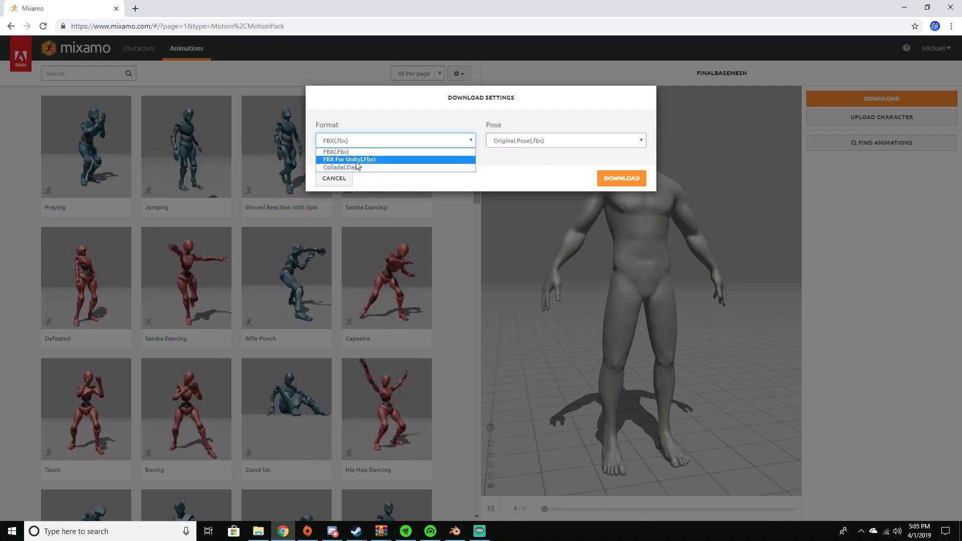
click(345, 152)
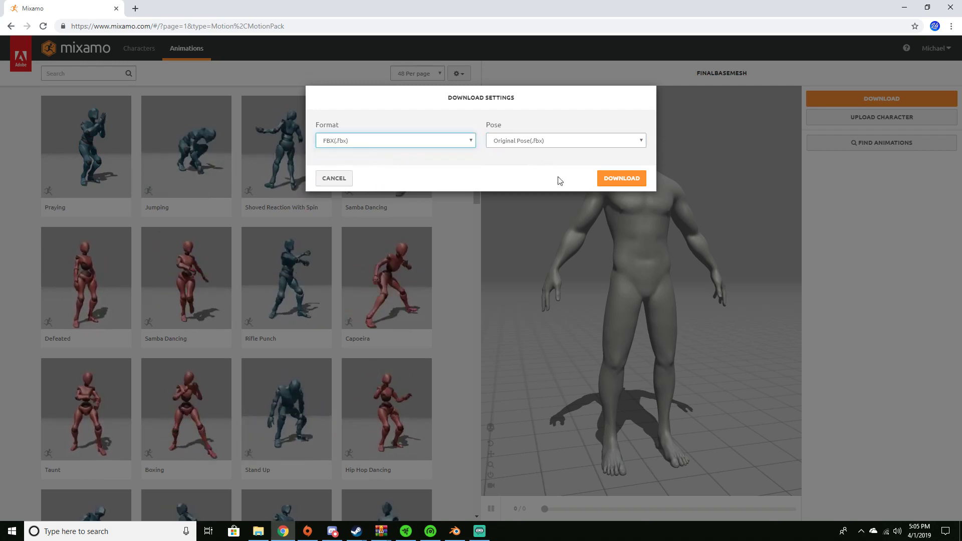
click(615, 180)
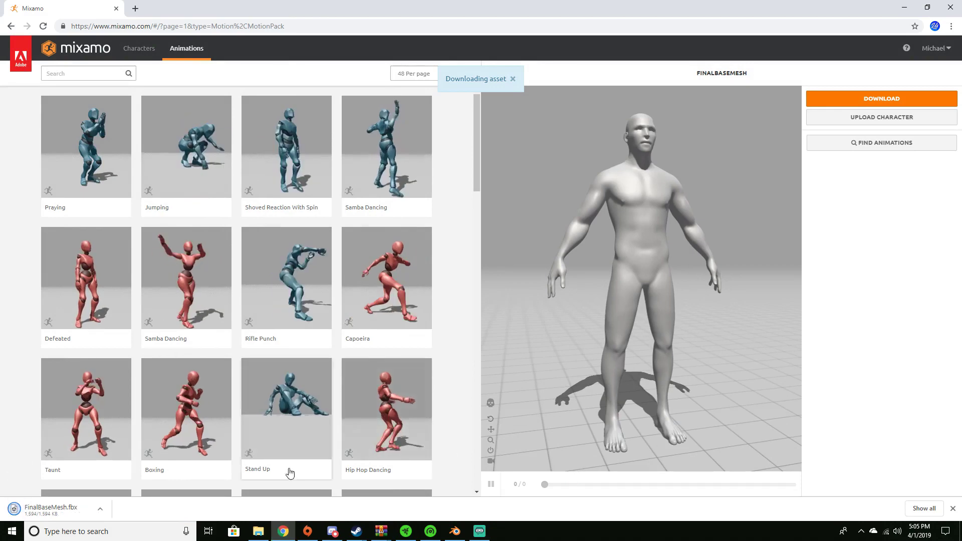
right_click(46, 509)
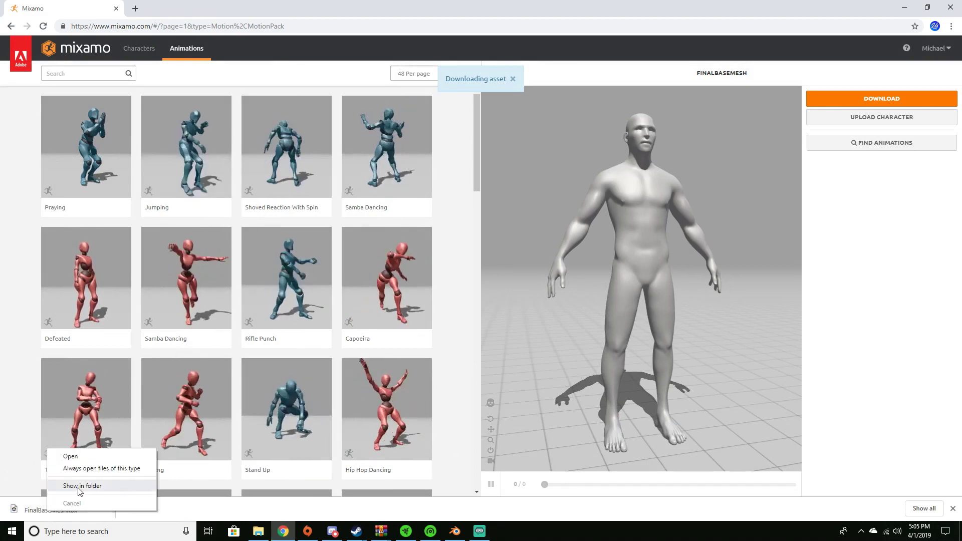
click(80, 486)
Switch to Blender and replace the existing body mesh with FinalBaseMesh.fbx imported from the Downloads folder
click(456, 531)
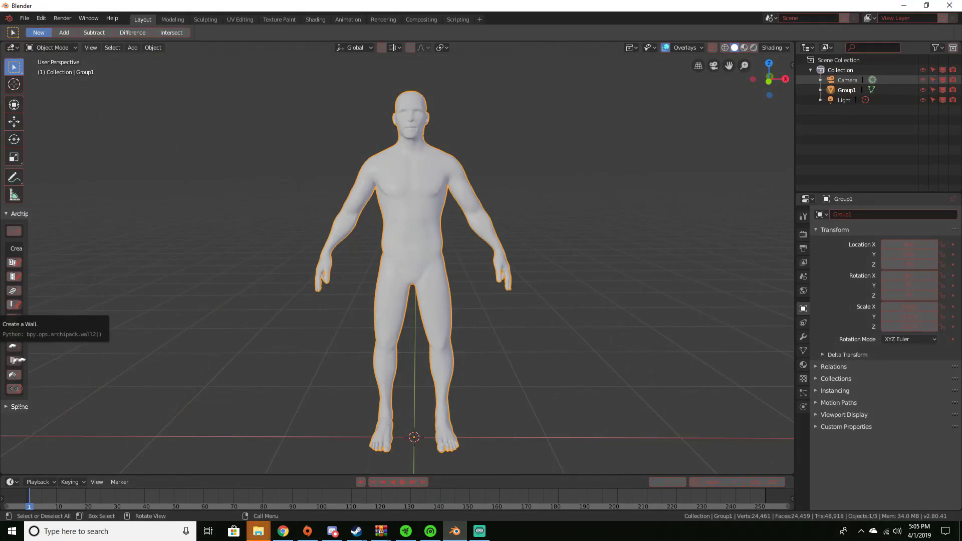
key(Delete)
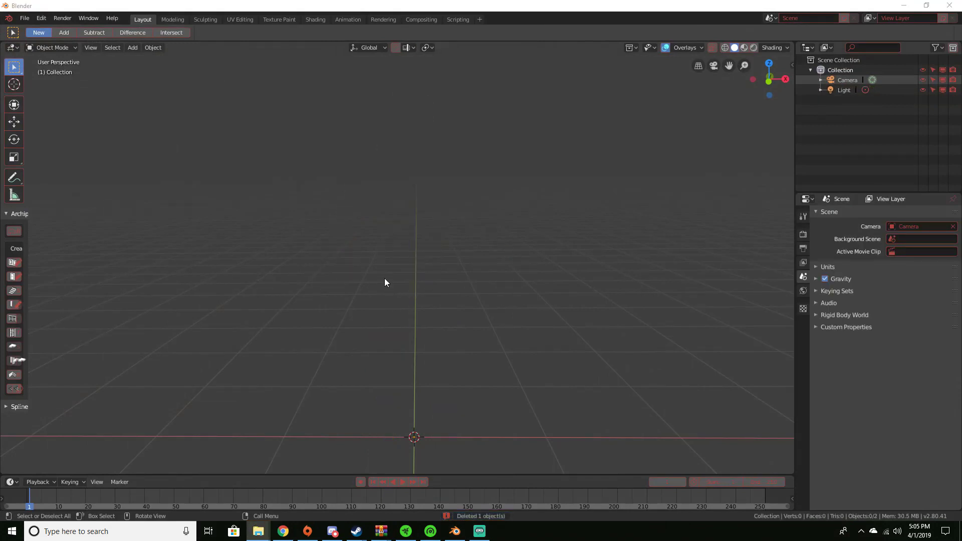
middle_drag(552, 190, 503, 192)
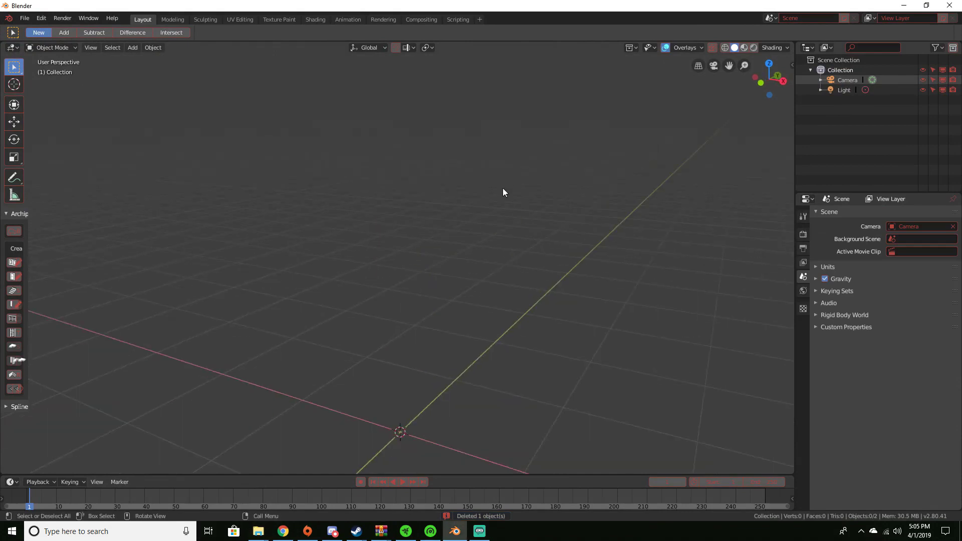
click(25, 19)
mouse_move(55, 201)
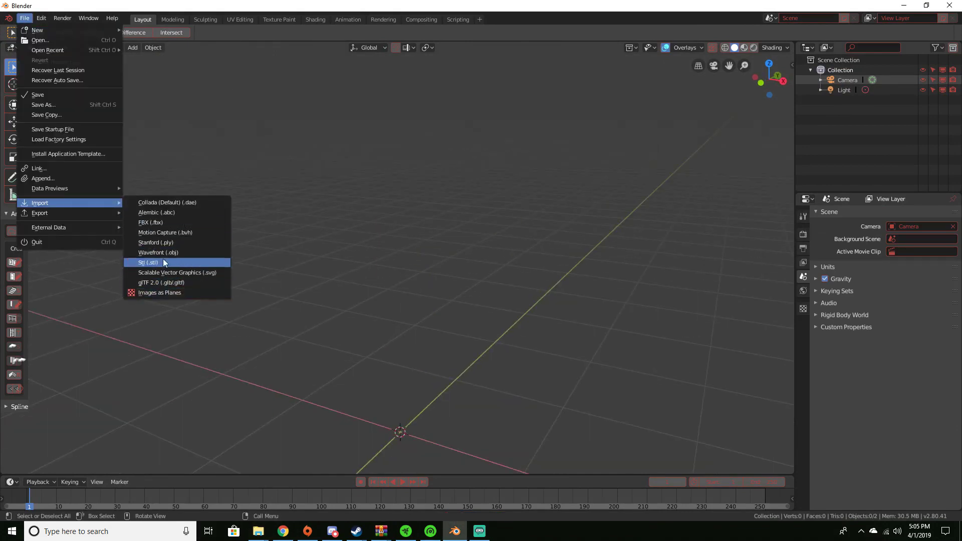
click(180, 224)
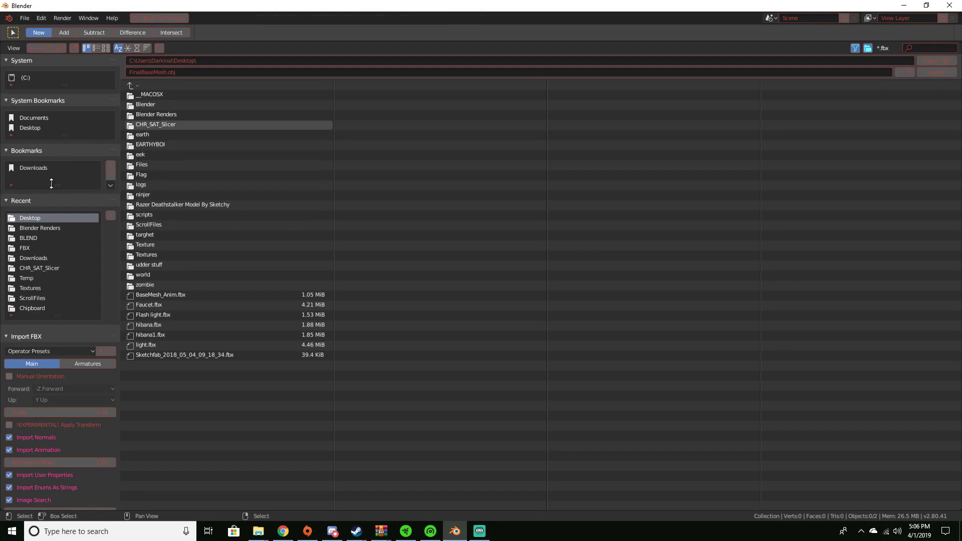
click(39, 171)
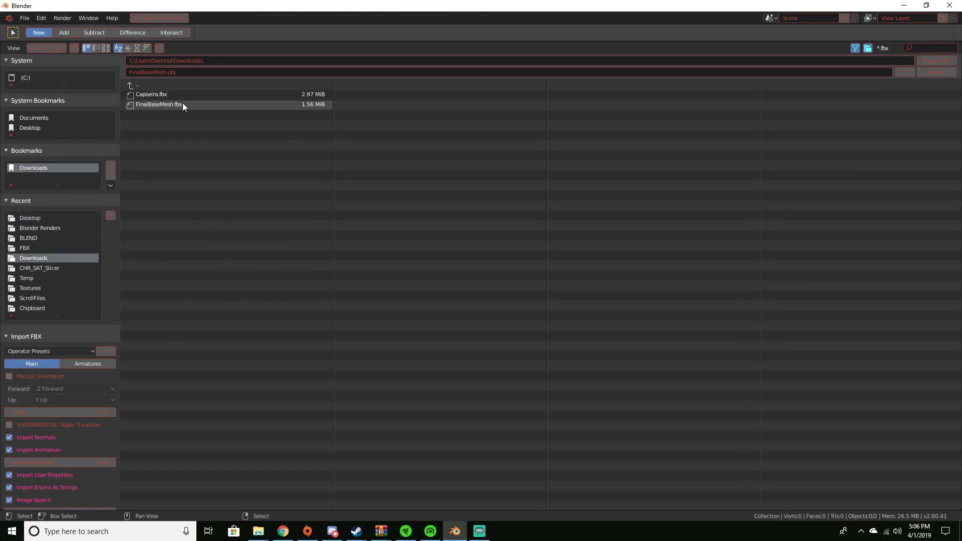
double_click(182, 103)
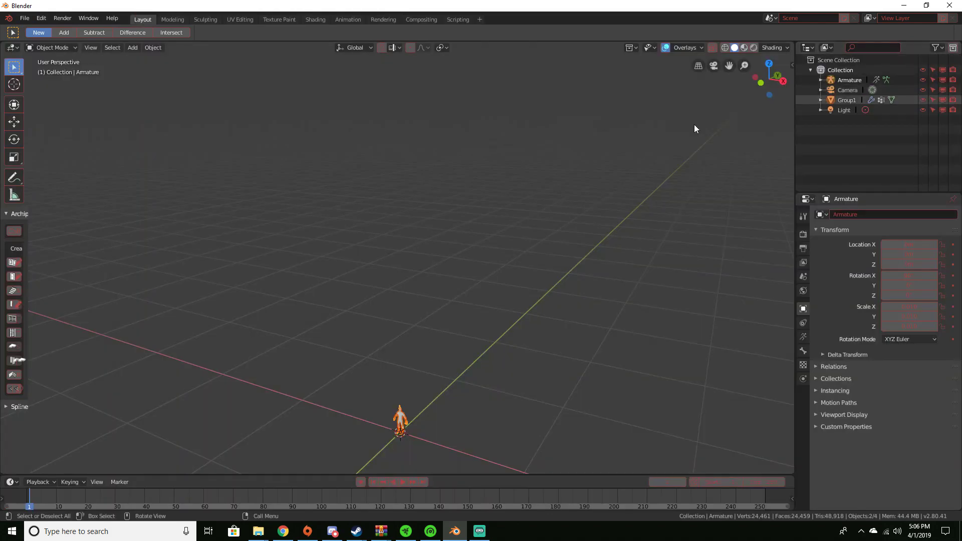
Scale the imported armature and body up uniformly by about 10.35
middle_drag(534, 188, 502, 190)
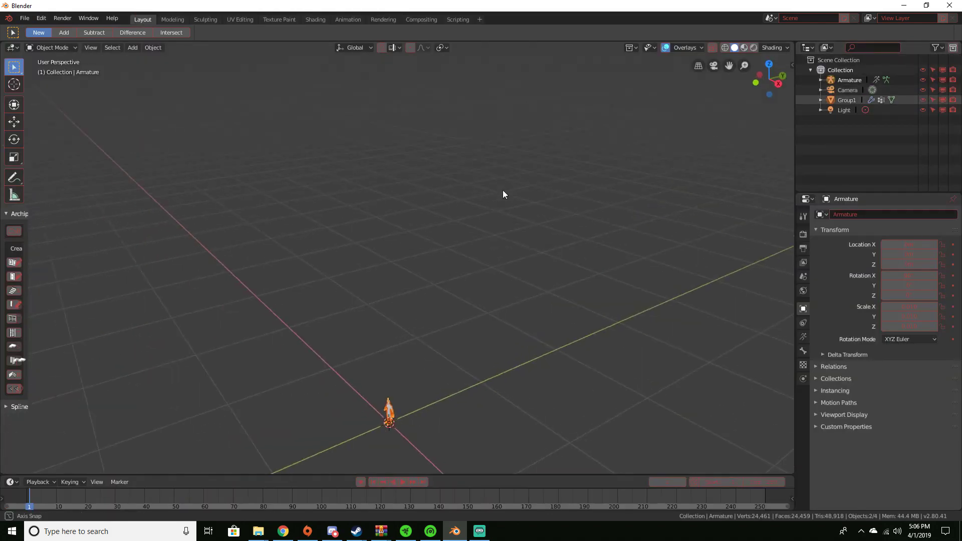
scroll(422, 338, up, 4)
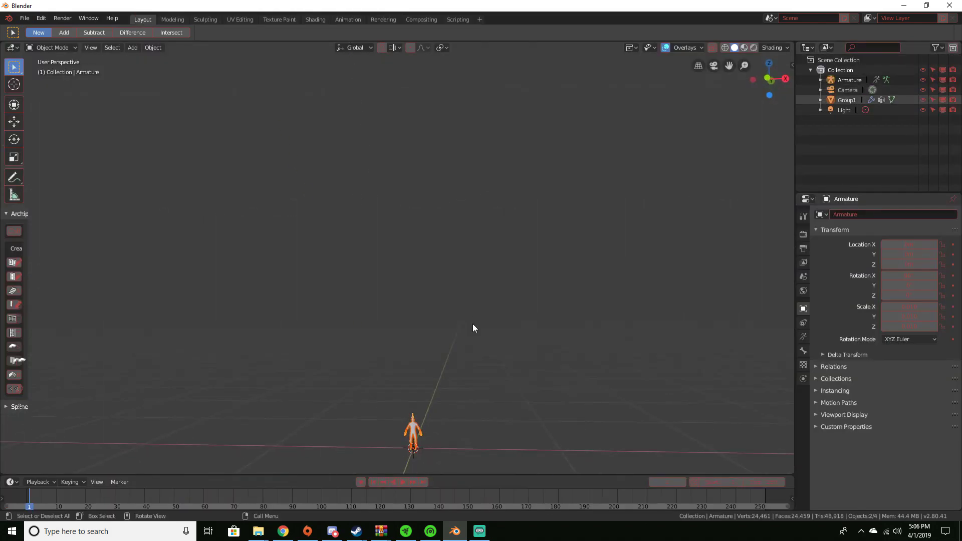
key(s)
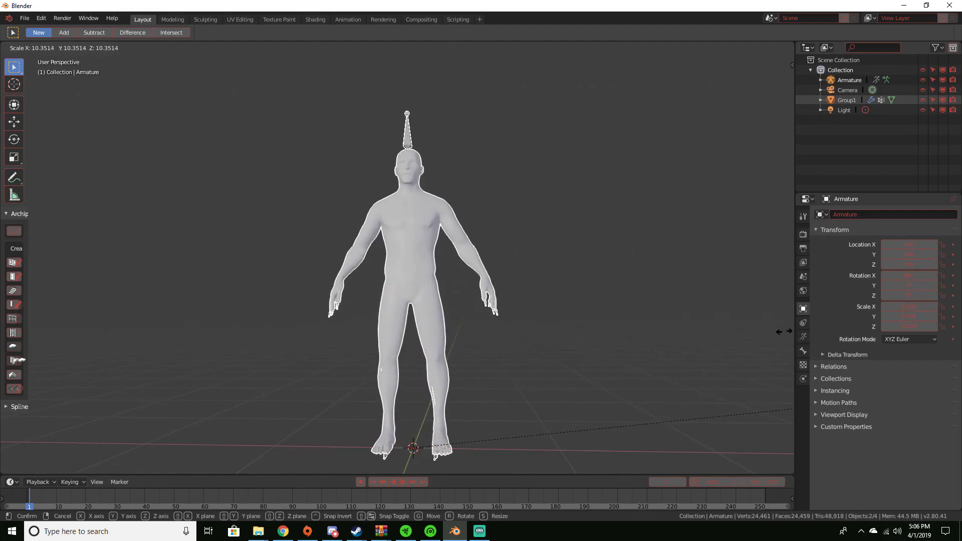
click(784, 332)
Expand the Armature's hierarchy in the scene collection and select the mixamorig:Hips bone
middle_drag(402, 279, 421, 318)
scroll(490, 293, up, 4)
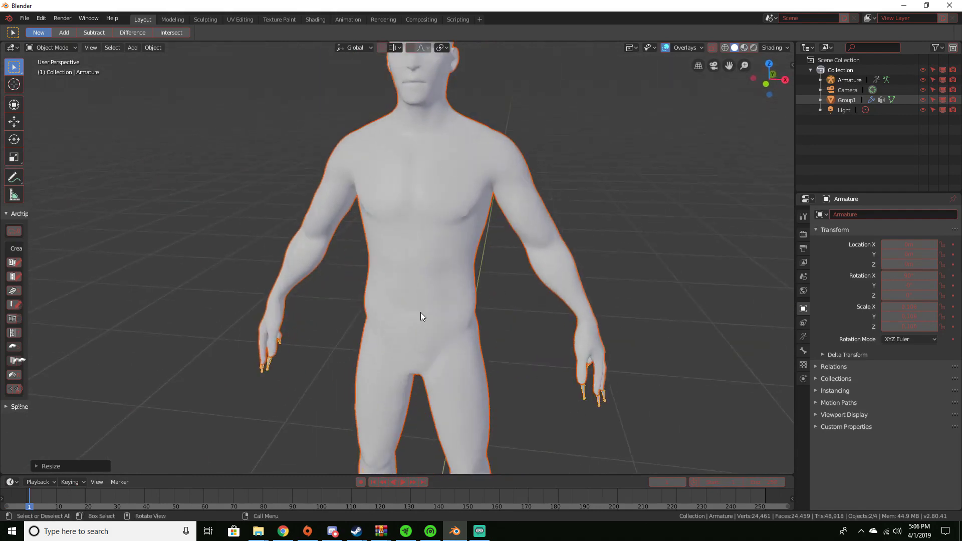
scroll(421, 318, up, 1)
scroll(421, 318, down, 3)
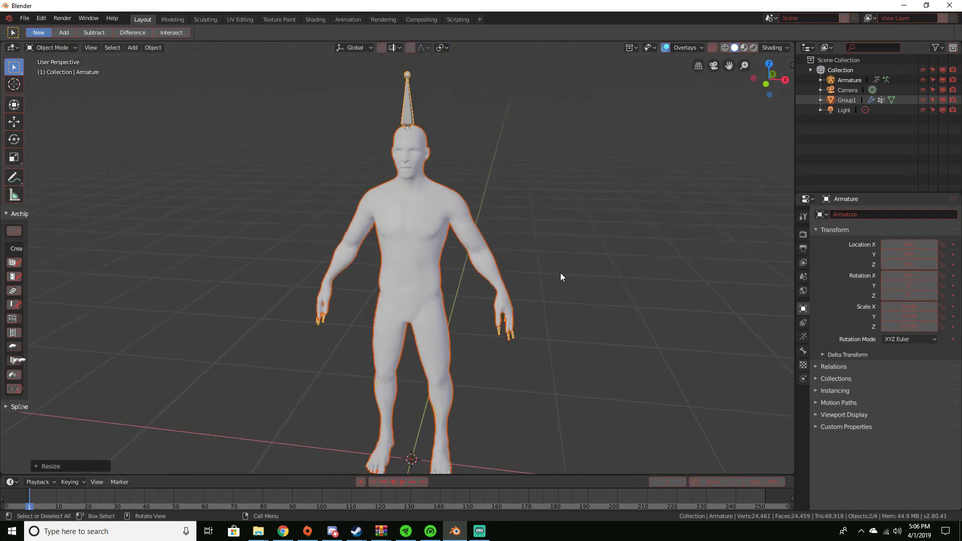
click(821, 81)
click(831, 91)
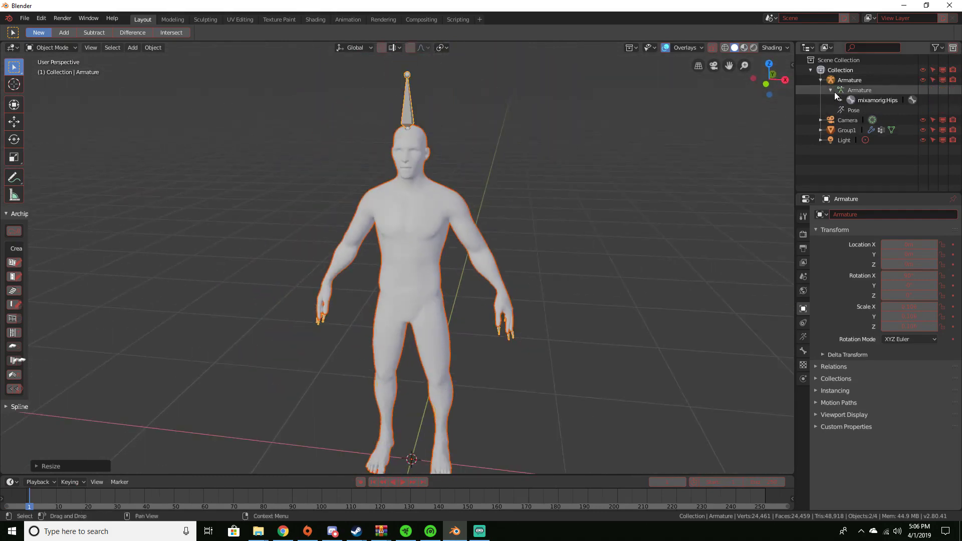
click(864, 99)
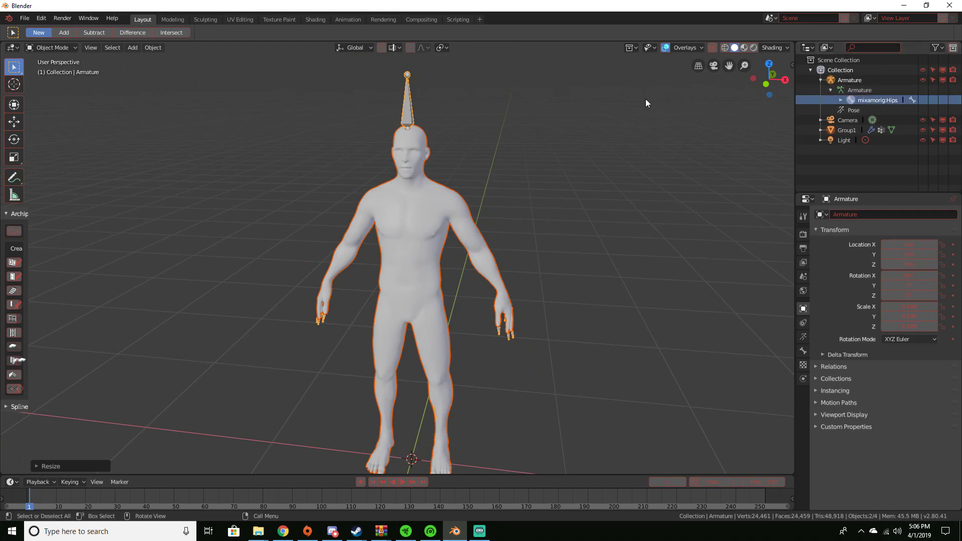
Switch the armature to Pose Mode
middle_drag(400, 83, 383, 215)
scroll(376, 217, up, 3)
scroll(376, 215, down, 4)
scroll(459, 163, up, 4)
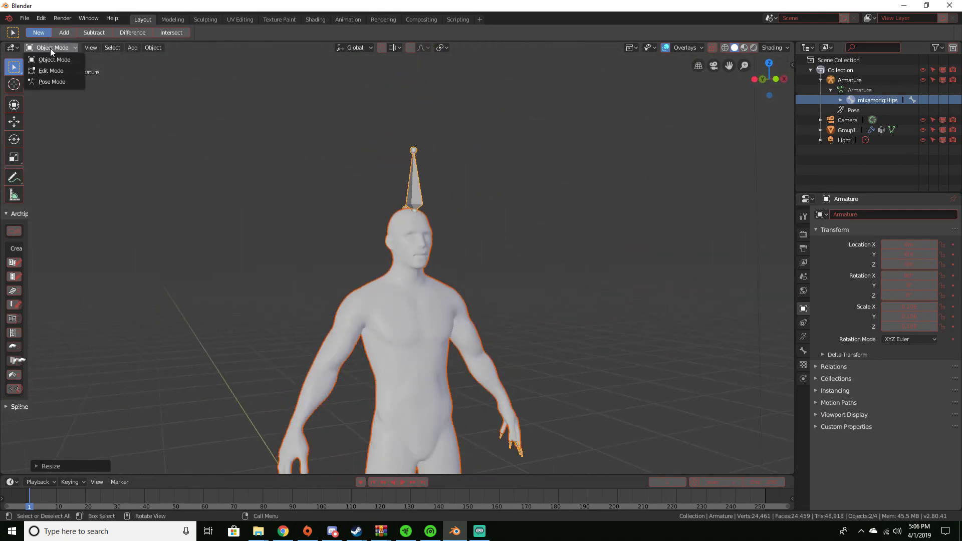
click(58, 85)
middle_drag(491, 181, 451, 196)
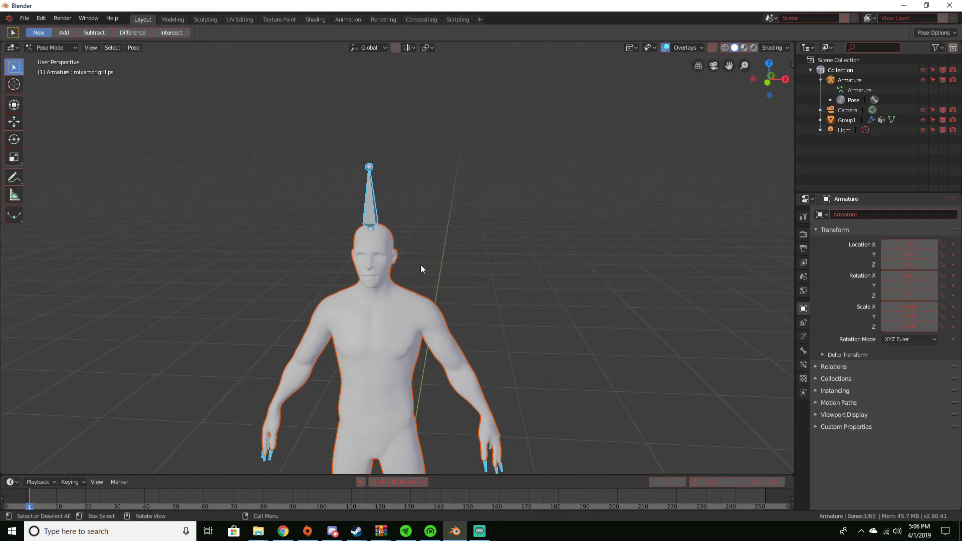
key(Tab)
key(ctrl+Tab)
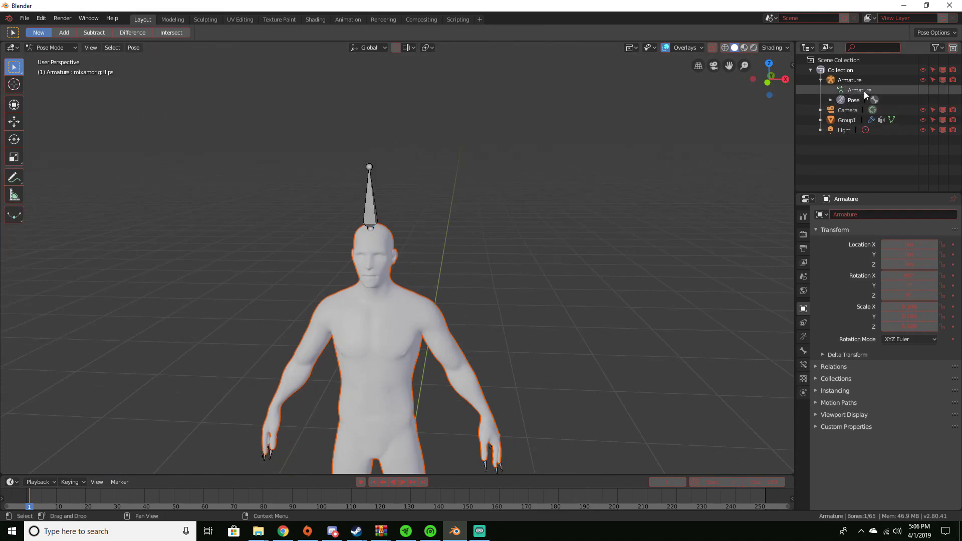
Delete the mixamorig:HeadTop_End bone above the head in Edit Mode
click(843, 120)
middle_drag(609, 173, 410, 182)
click(411, 184)
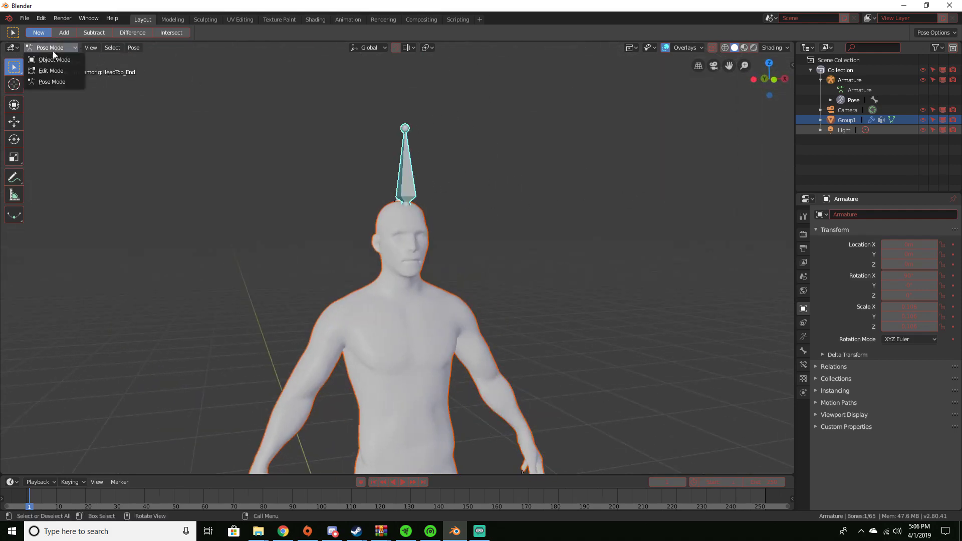
click(55, 70)
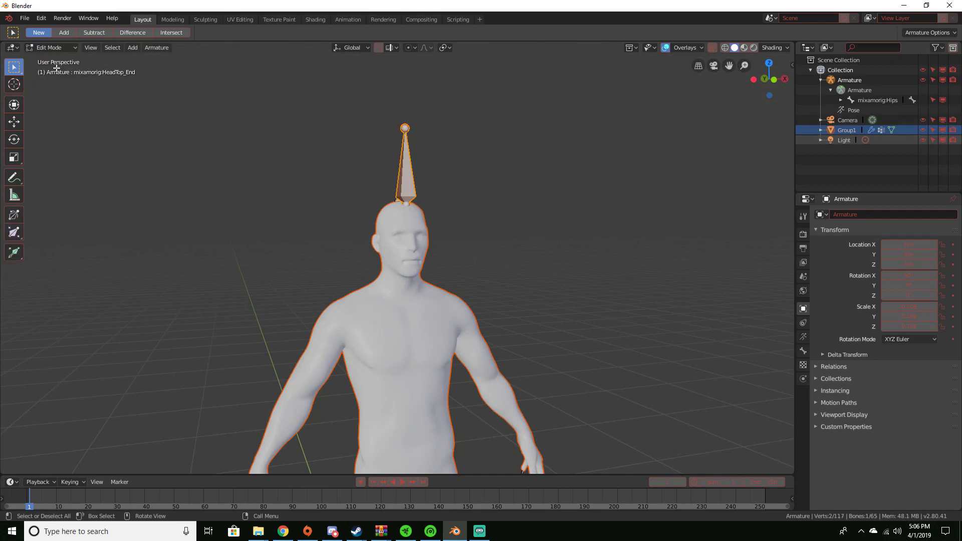
click(400, 173)
middle_drag(401, 175, 447, 181)
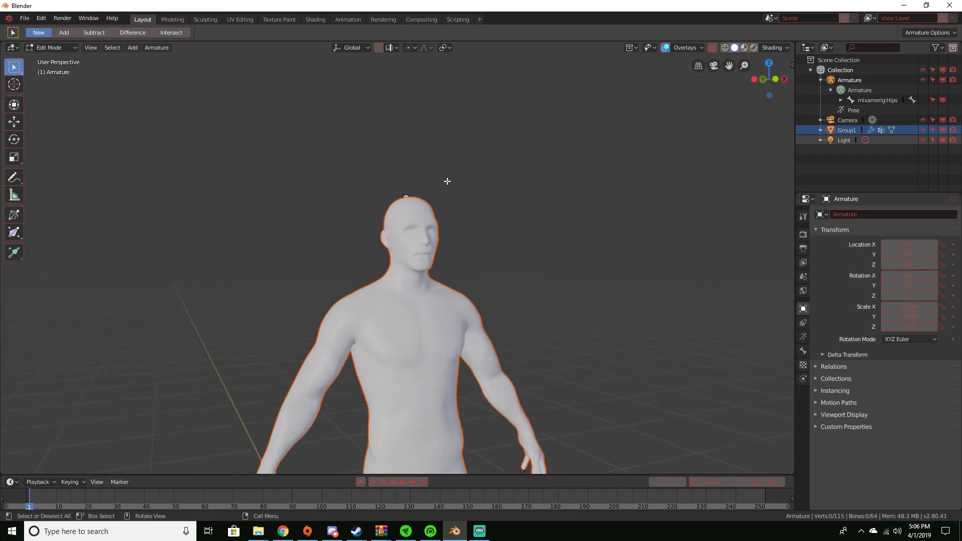
Return to Object Mode and set the viewport to wireframe shading to inspect the bones inside the body
click(858, 90)
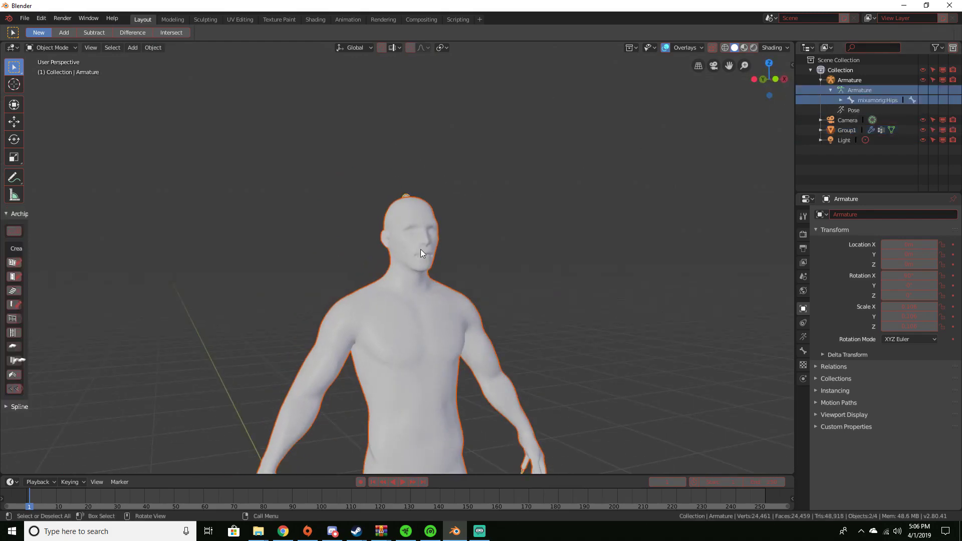
key(z)
click(360, 242)
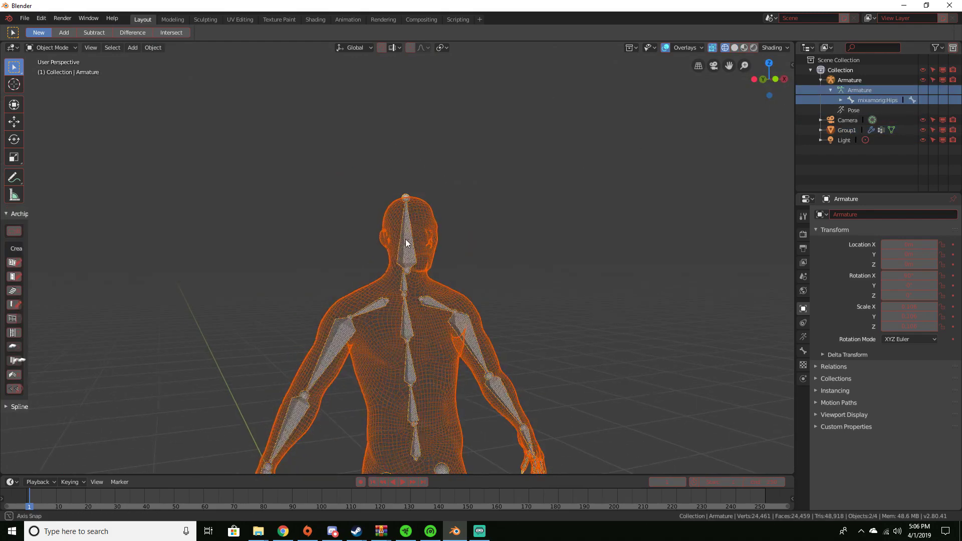
middle_drag(406, 239, 386, 231)
scroll(386, 230, down, 2)
shift+middle_drag(397, 271, 410, 181)
middle_drag(434, 246, 681, 148)
scroll(393, 233, up, 3)
scroll(413, 233, up, 4)
scroll(497, 238, down, 4)
Make the armature data active again and switch it to Pose Mode
click(865, 99)
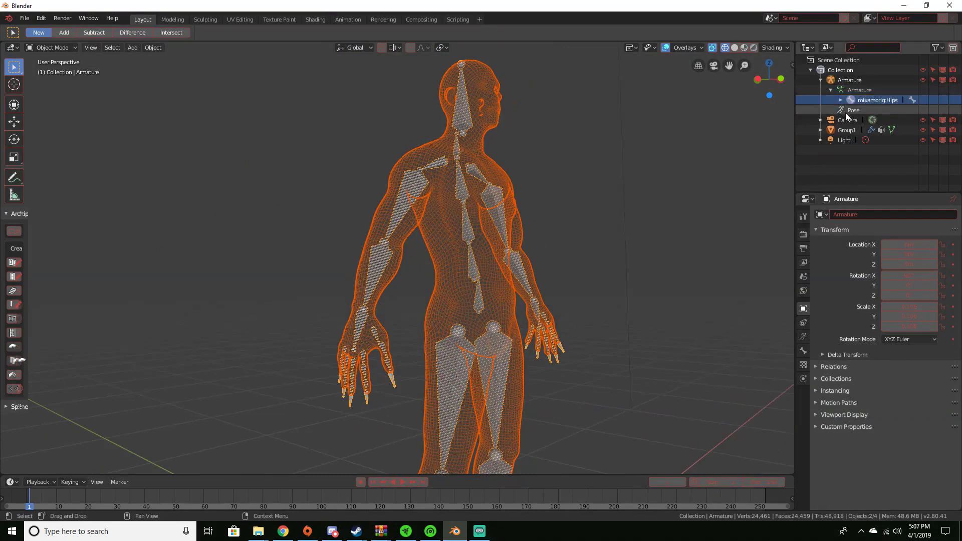
click(860, 90)
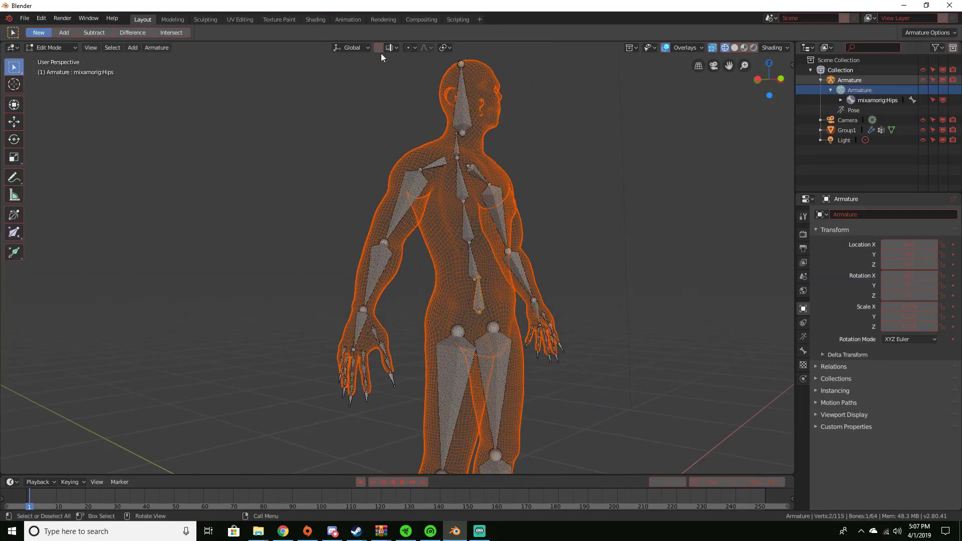
click(57, 84)
Rotate the mixamorig:RightArm bone slightly at the shoulder with the Rotate tool
middle_drag(335, 155, 382, 222)
click(362, 221)
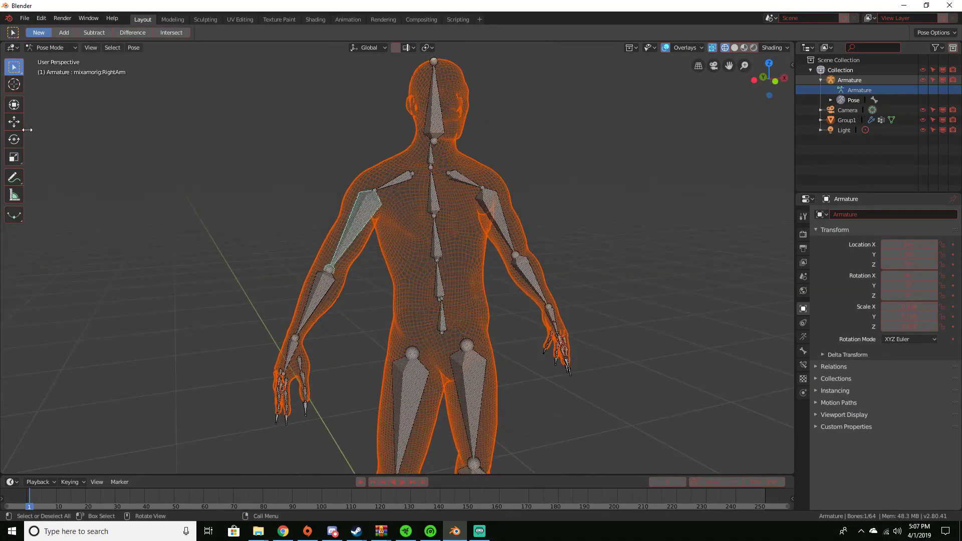
click(14, 139)
drag(341, 183, 329, 168)
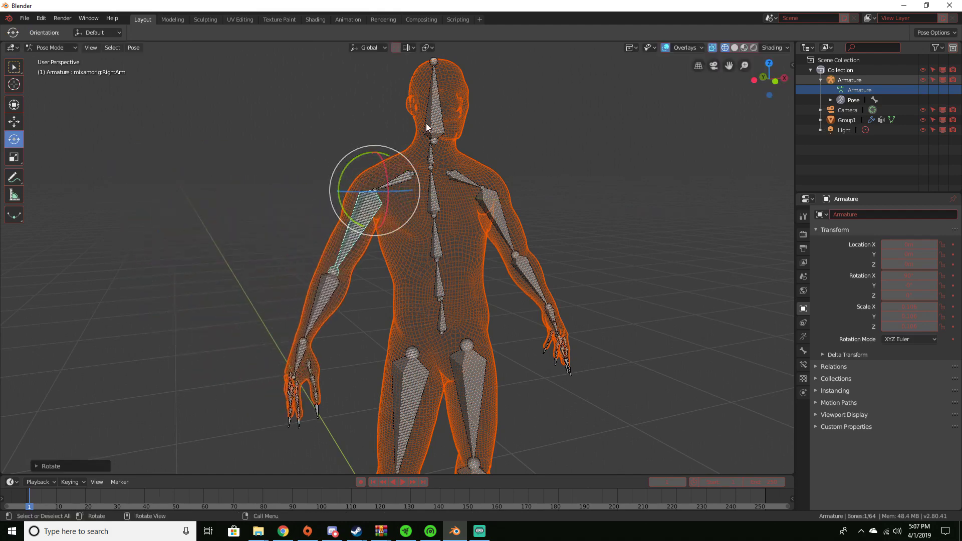
Rotate the mixamorig:LeftUpLeg bone at the hip so the left leg swings outward from the body
click(427, 120)
drag(404, 112, 461, 180)
click(475, 354)
middle_drag(475, 354, 435, 357)
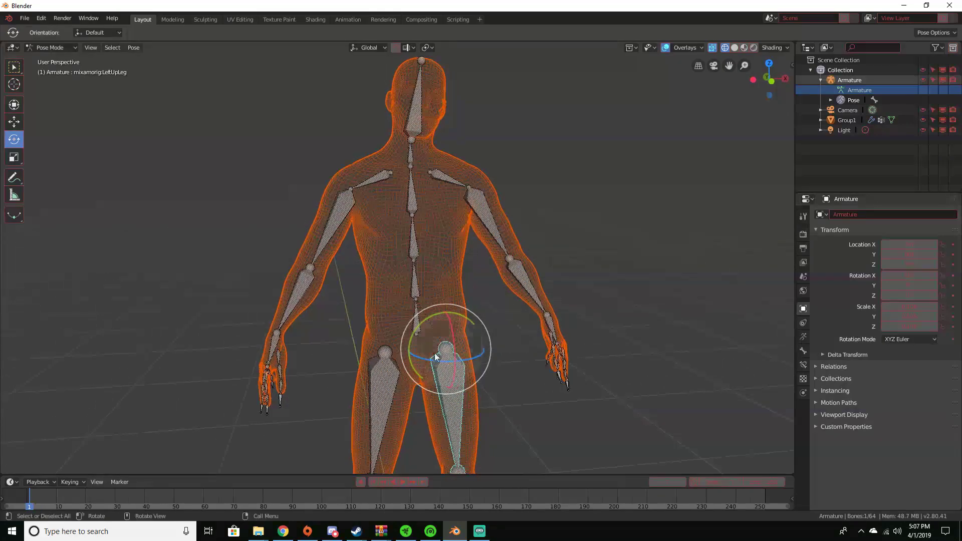
drag(416, 338, 302, 299)
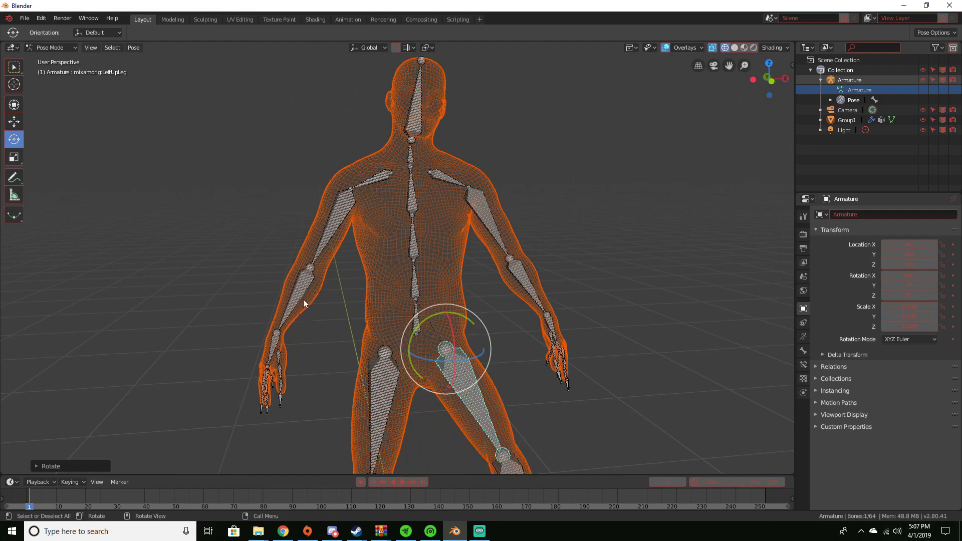
Pose the upper arms, rotating the mixamorig:LeftArm bone forward away from the body
click(332, 237)
drag(352, 172, 357, 151)
middle_drag(357, 152, 396, 249)
click(418, 236)
drag(341, 196, 335, 215)
middle_drag(335, 215, 491, 269)
Examine the posed armature and body mesh from the front, back and sides, both close up and from a distance
scroll(469, 268, up, 5)
scroll(509, 259, up, 3)
scroll(533, 248, down, 9)
scroll(453, 253, up, 4)
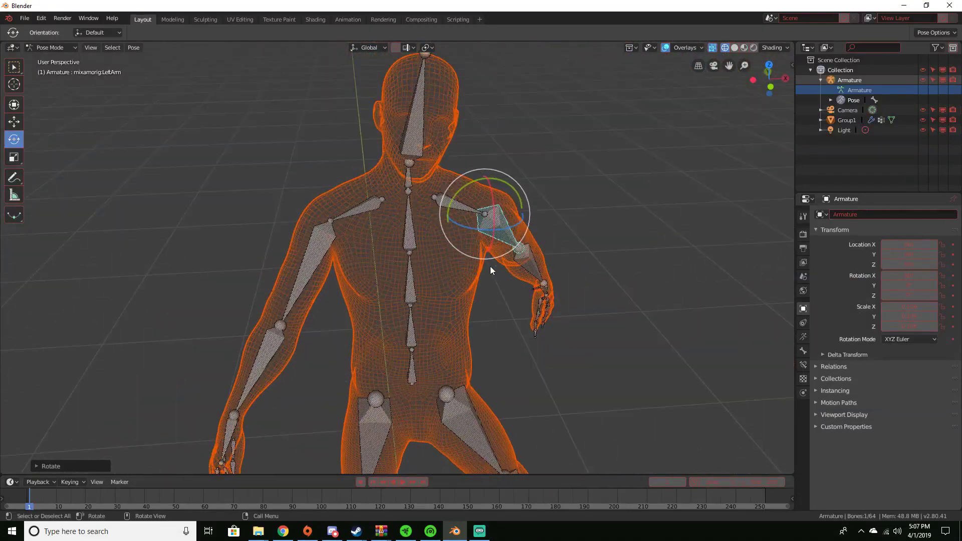
middle_drag(463, 237, 375, 271)
scroll(323, 163, down, 4)
scroll(476, 257, up, 2)
scroll(375, 271, up, 2)
scroll(422, 305, up, 2)
scroll(426, 317, down, 6)
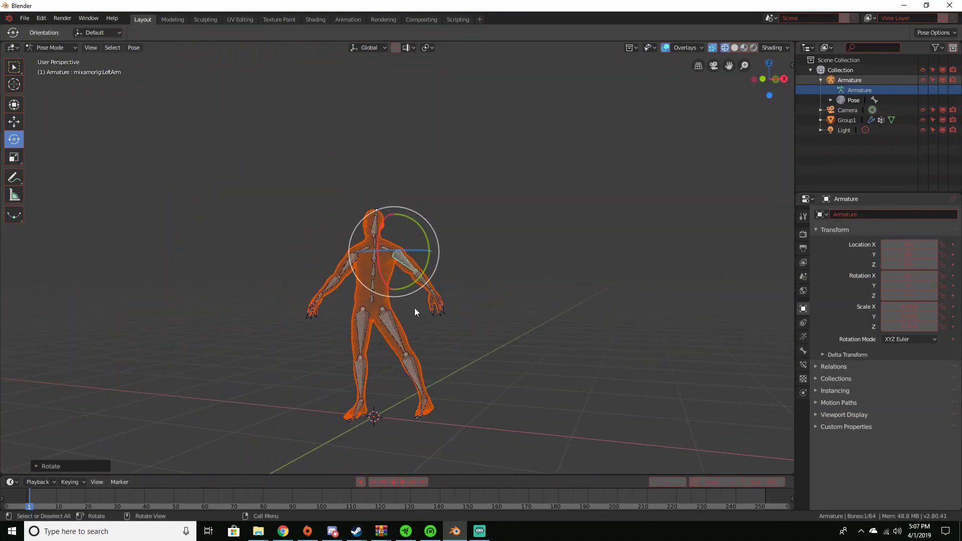
middle_drag(414, 308, 449, 323)
scroll(444, 316, up, 7)
middle_drag(441, 225, 593, 246)
scroll(533, 251, up, 5)
scroll(532, 251, down, 9)
scroll(418, 264, up, 4)
scroll(520, 269, down, 8)
scroll(519, 269, up, 4)
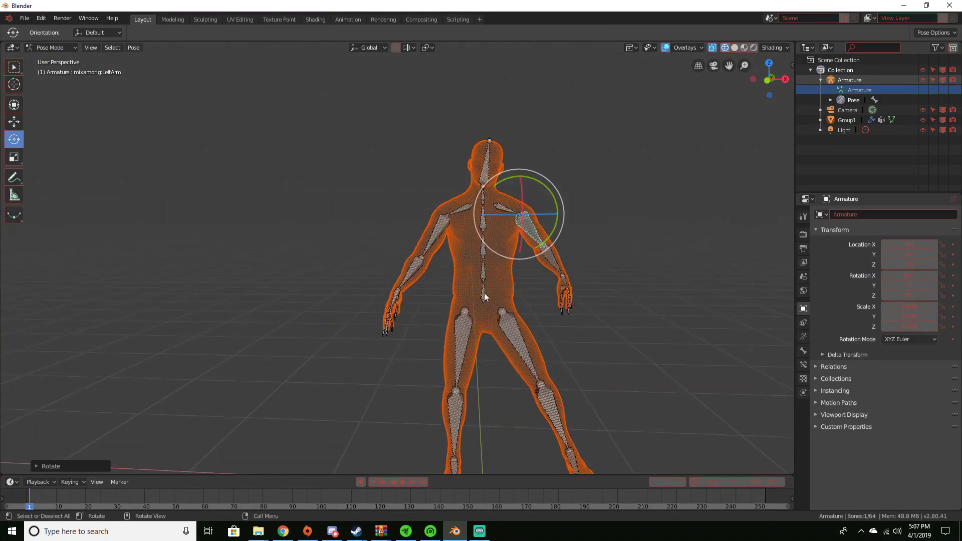
middle_drag(490, 328, 497, 269)
scroll(505, 315, down, 2)
scroll(465, 285, up, 3)
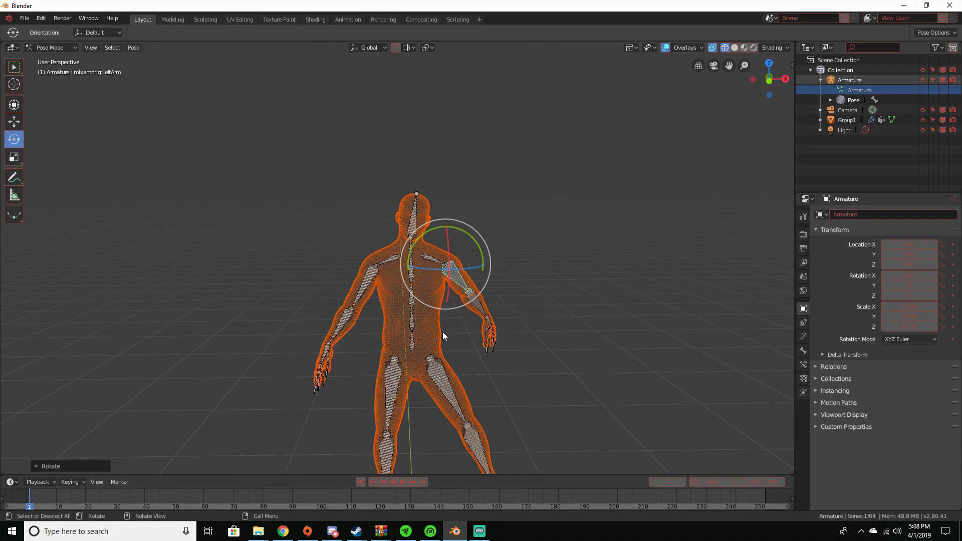
scroll(454, 365, down, 6)
middle_drag(456, 361, 535, 340)
scroll(491, 356, up, 7)
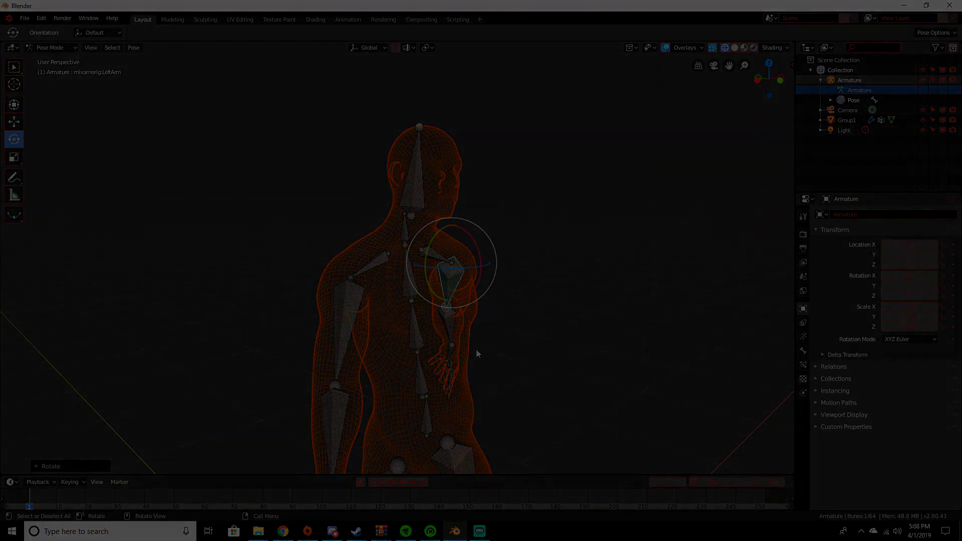
middle_drag(479, 391, 469, 391)
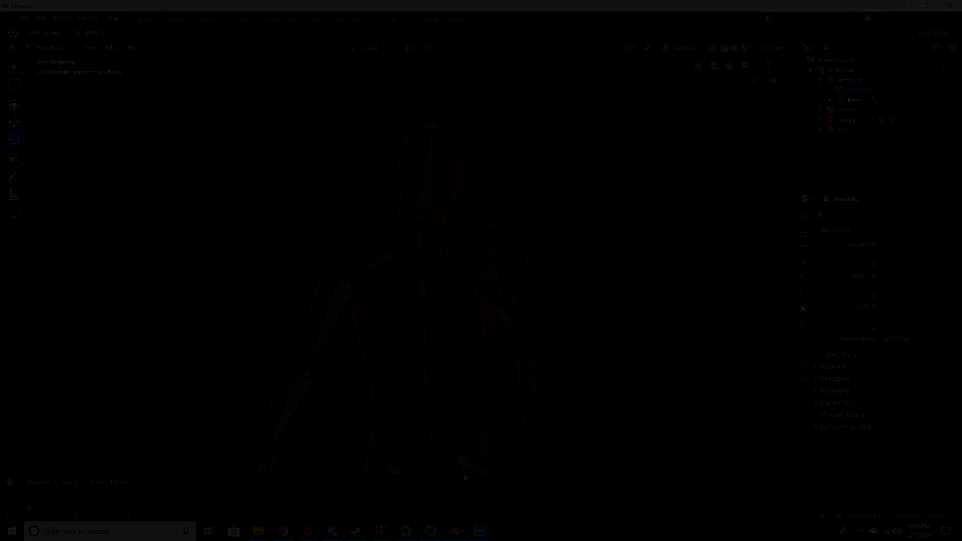